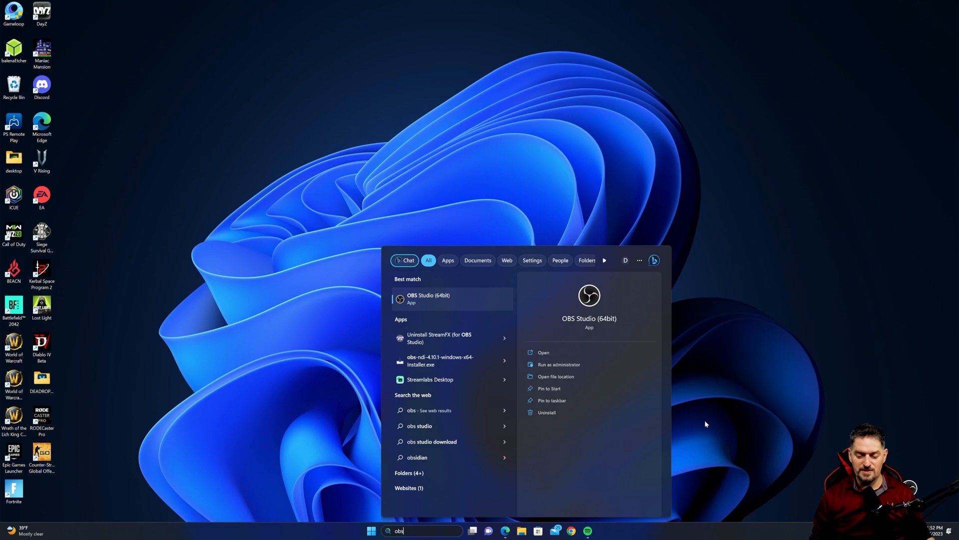
- Launch OBS Studio (64bit) from the search results as administrator
right_click(447, 301)
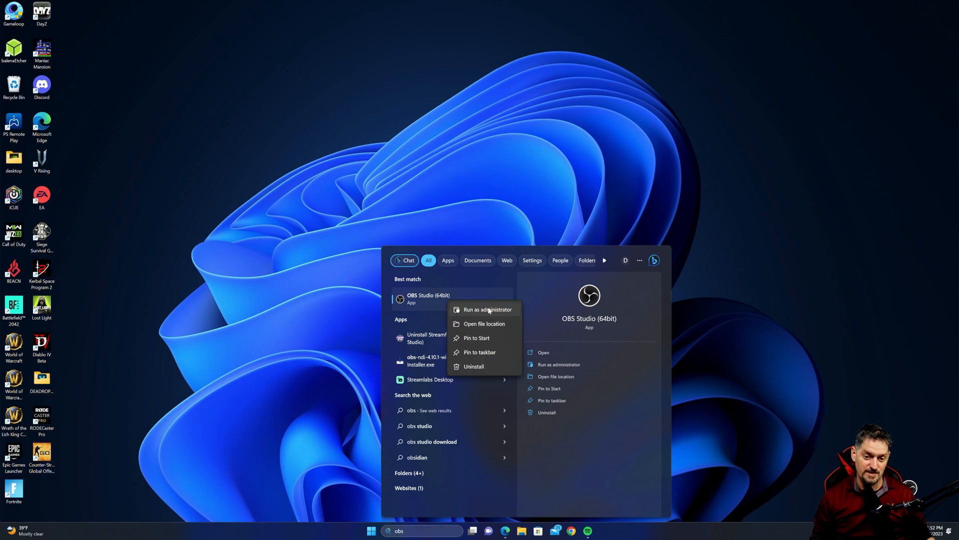
left_click(489, 310)
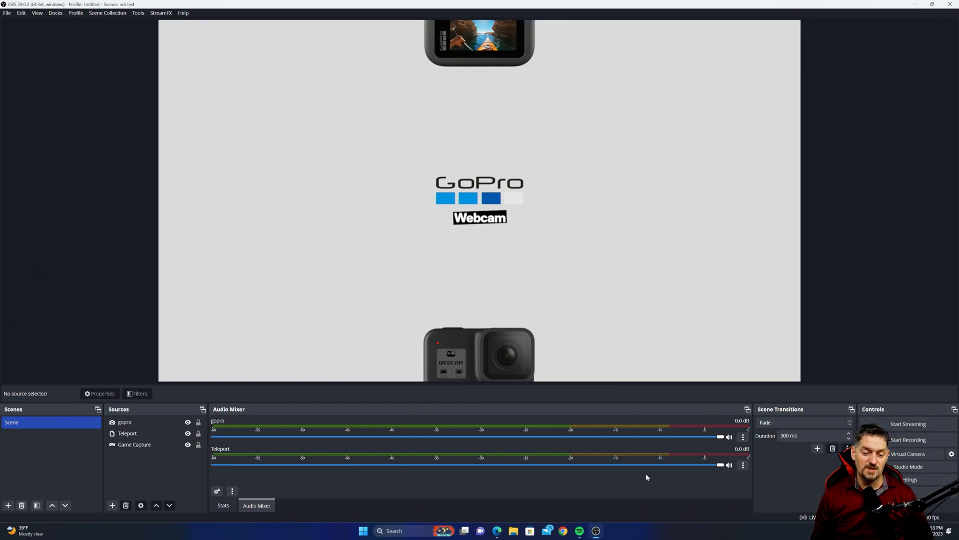
right_click(730, 531)
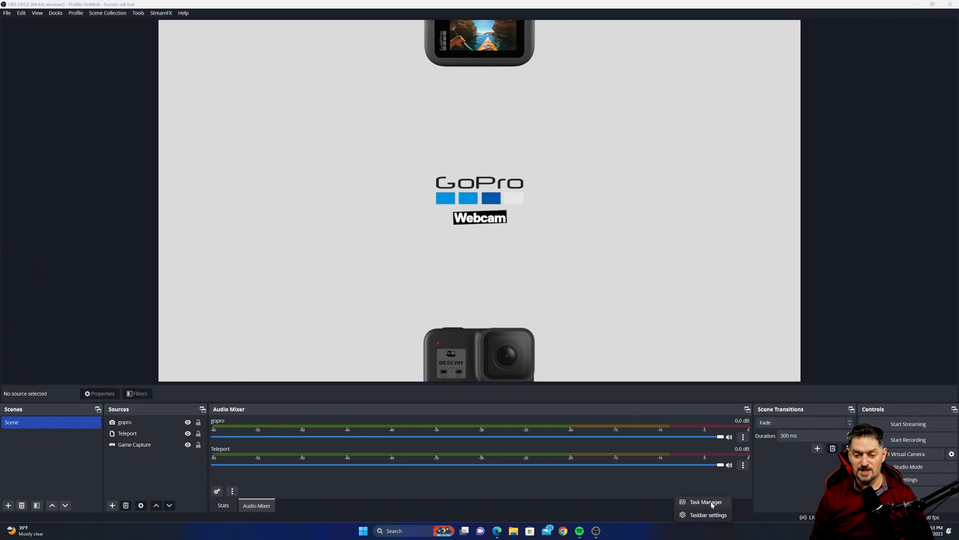
left_click(711, 503)
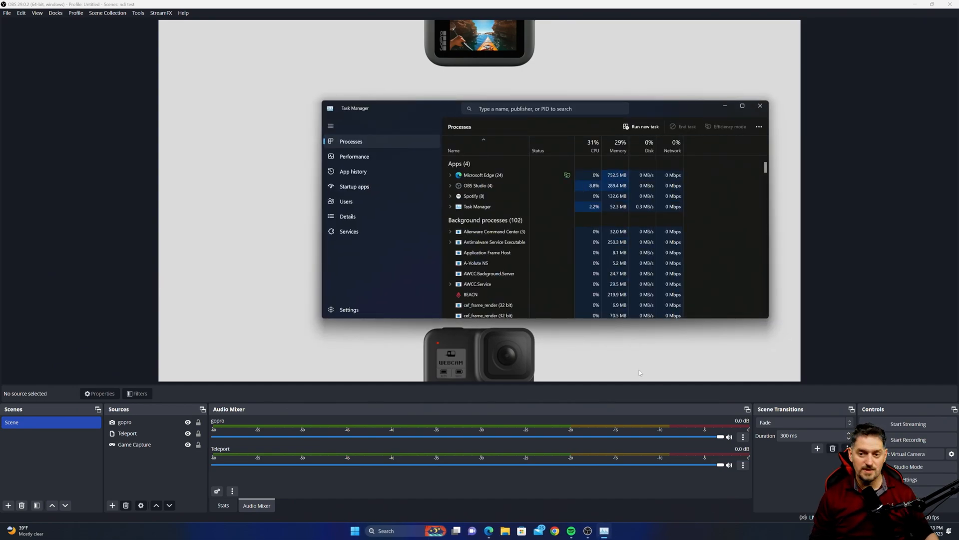
left_click(760, 106)
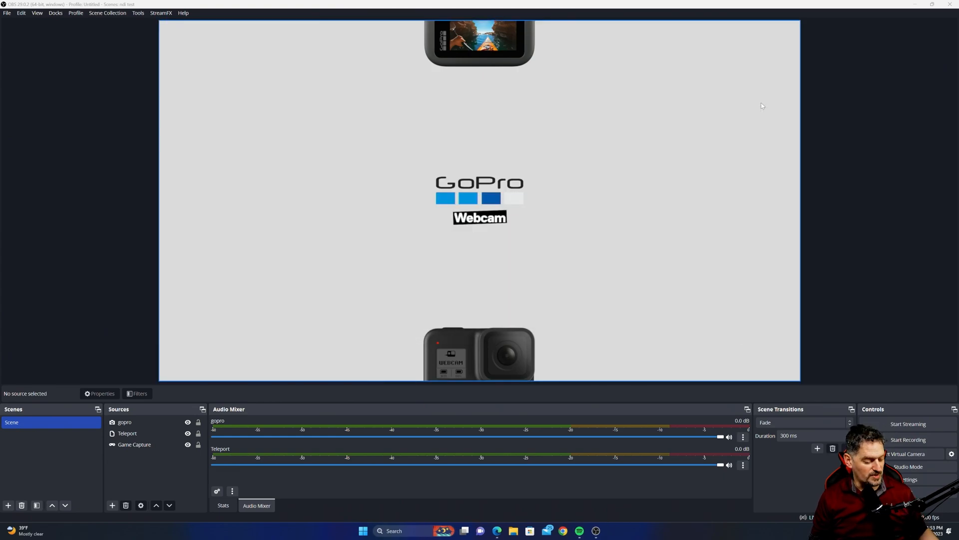
- Open Task Manager's details list and set the obs64.exe process priority to High
key("ctrl+shift+Escape")
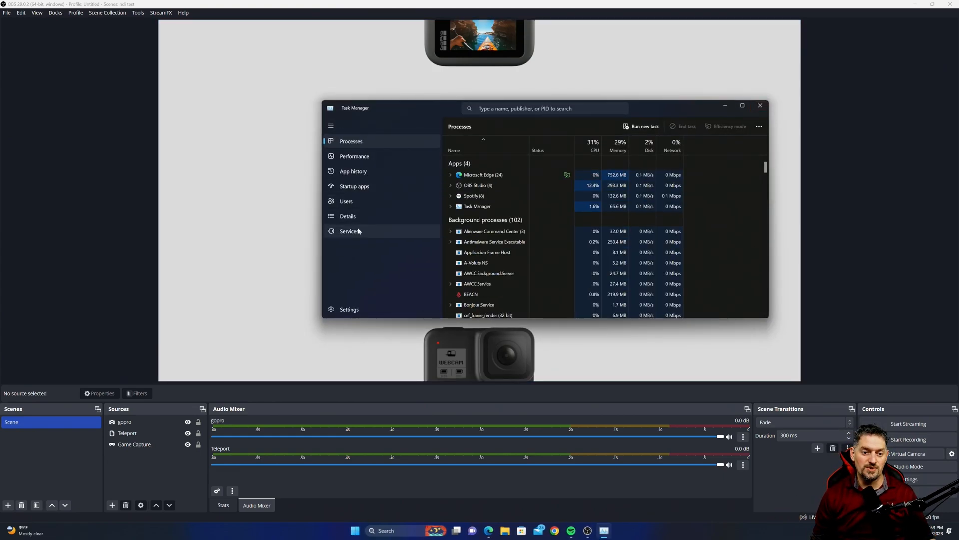
left_click(364, 172)
left_click_drag(765, 191, 764, 216)
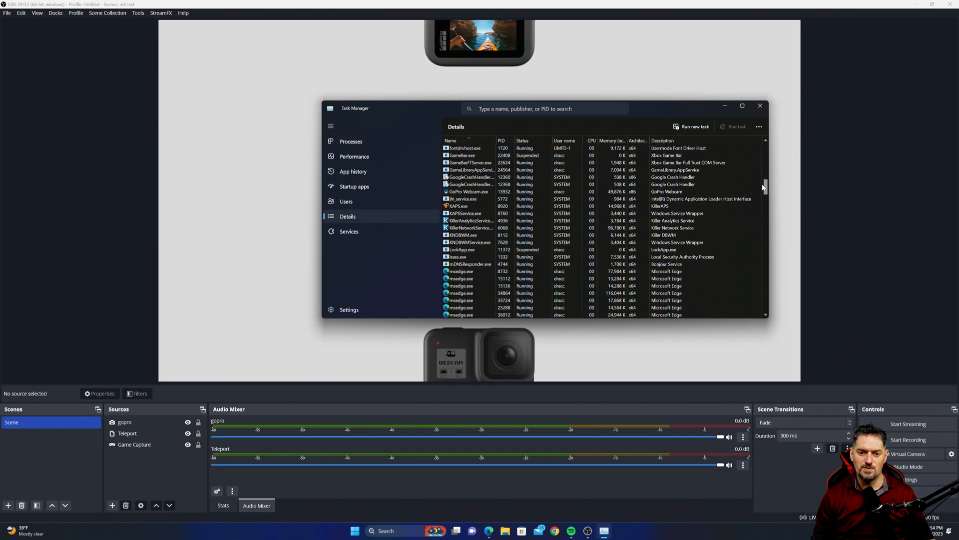
left_click_drag(765, 188, 763, 215)
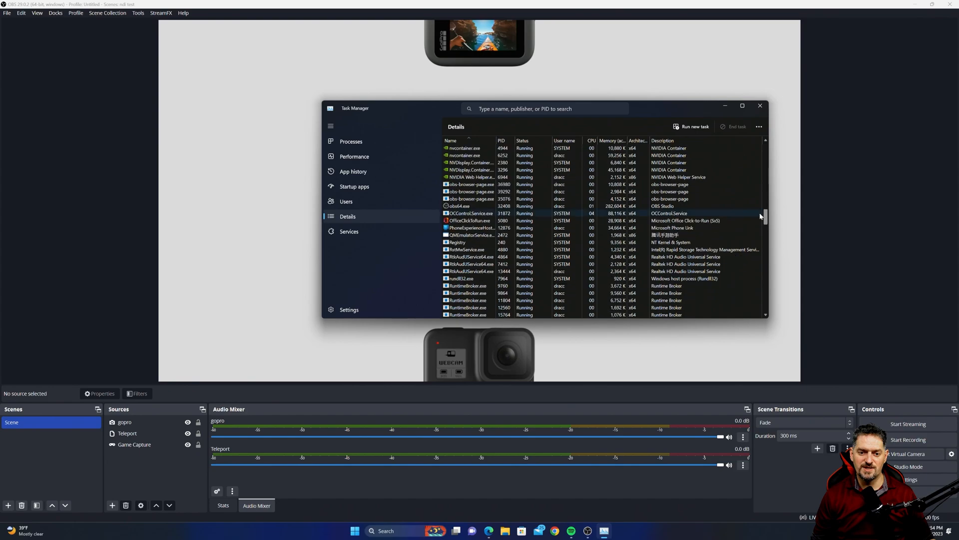
left_click(464, 208)
right_click(463, 208)
mouse_move(502, 251)
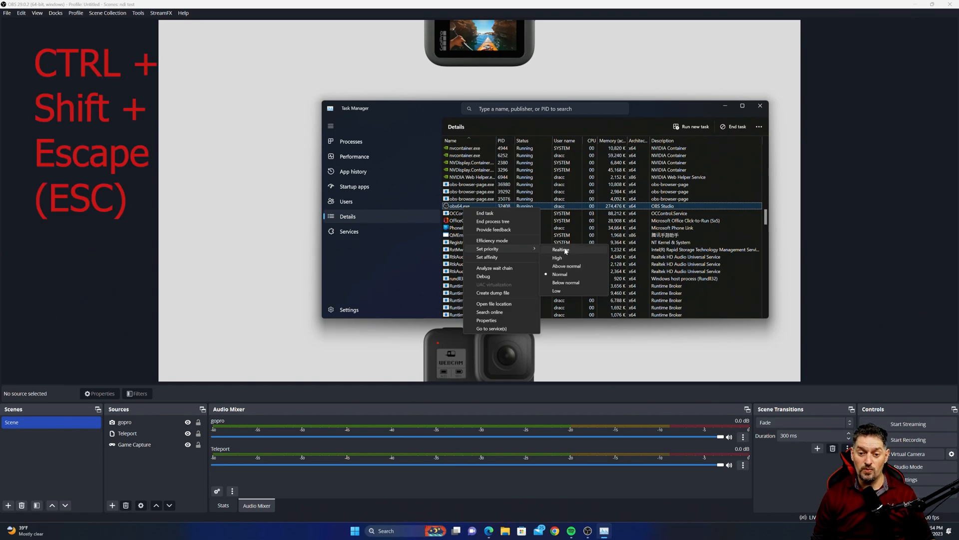
left_click(560, 259)
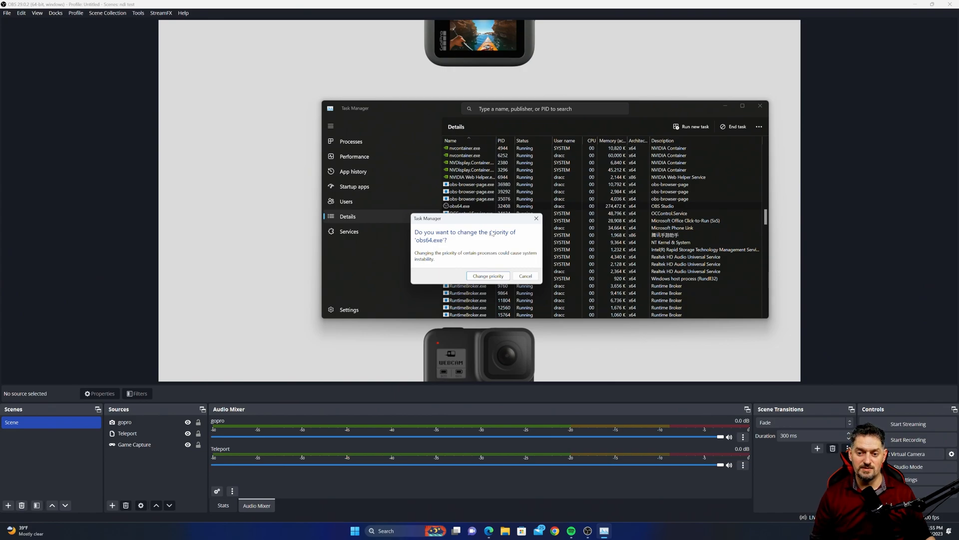
left_click(488, 276)
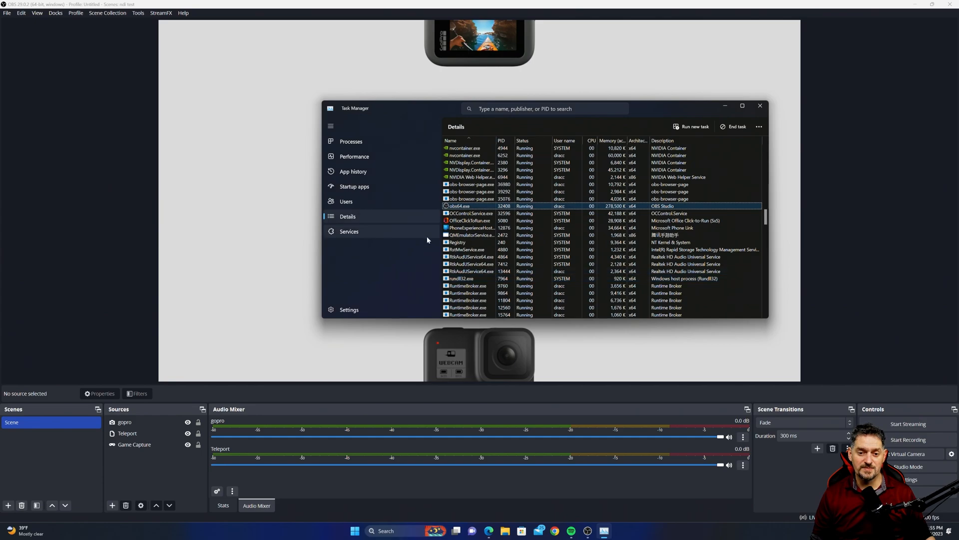
right_click(462, 207)
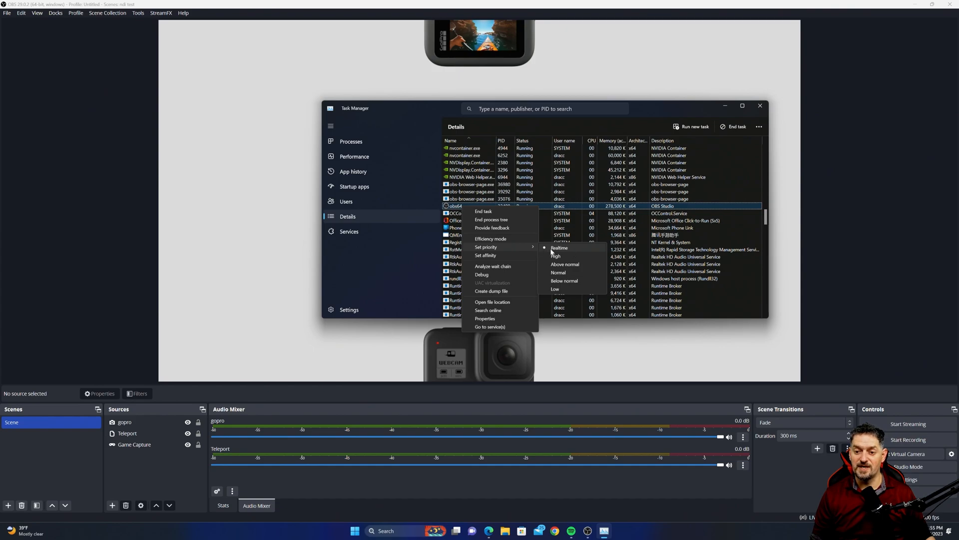
left_click(808, 233)
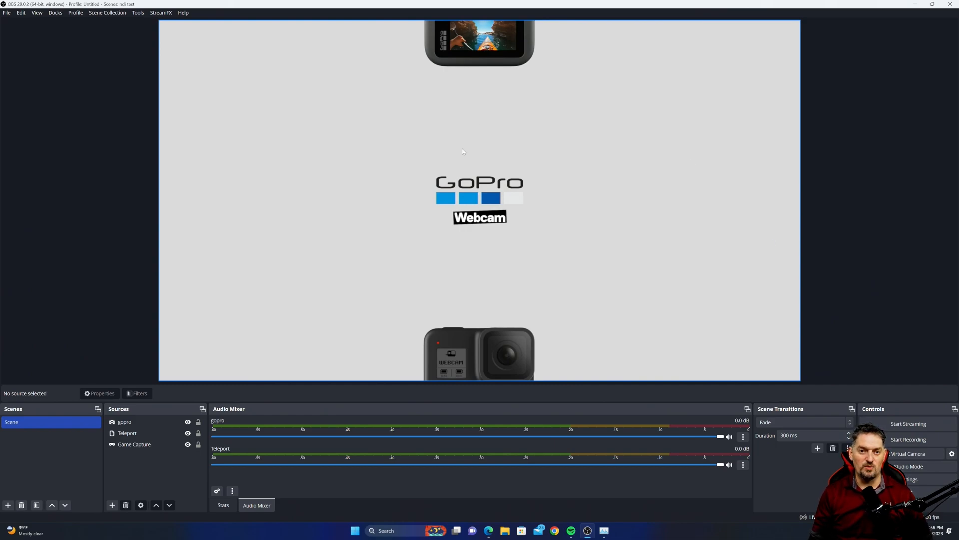
left_click(76, 14)
mouse_move(171, 16)
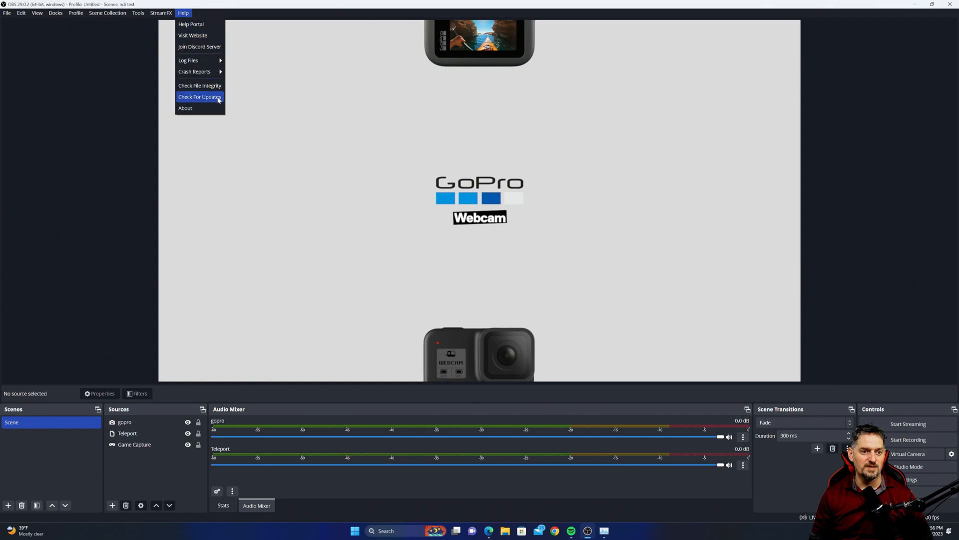
mouse_move(107, 14)
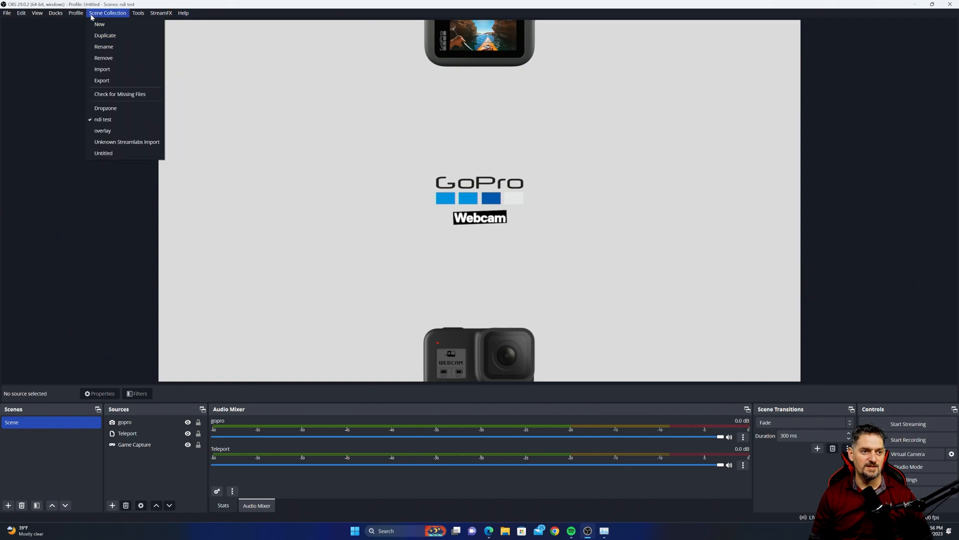
mouse_move(21, 13)
left_click(73, 228)
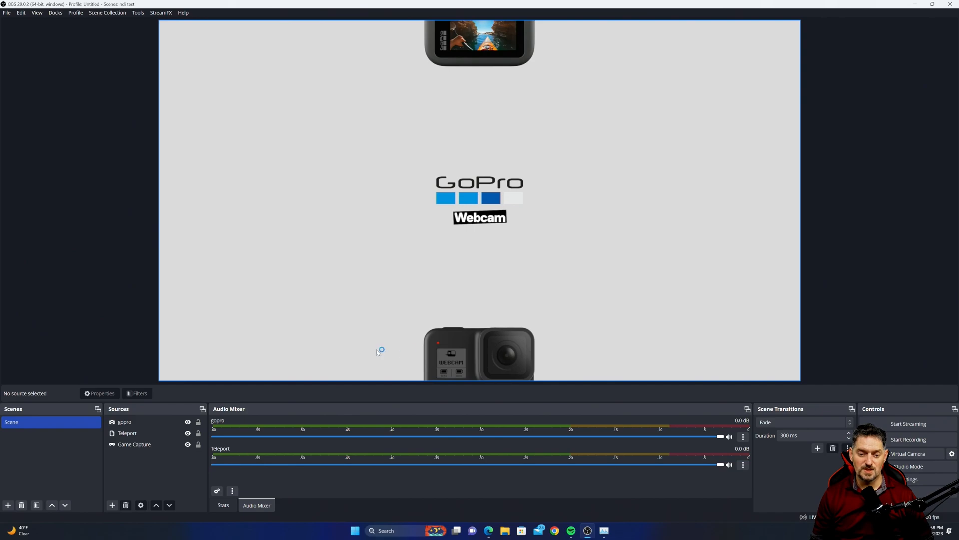
- Add an Audio Input Capture source and set its sync offset to 500 ms in the advanced audio properties
left_click(112, 506)
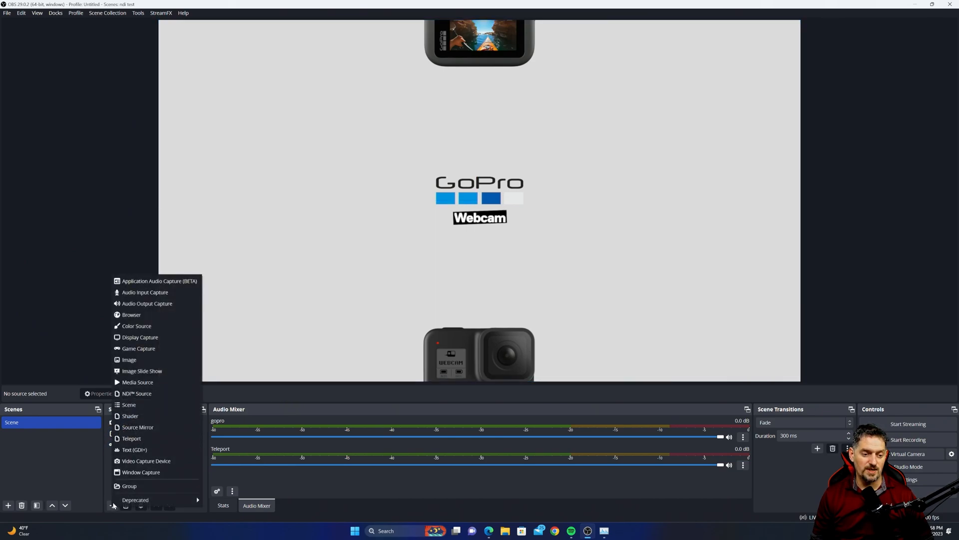
left_click(145, 291)
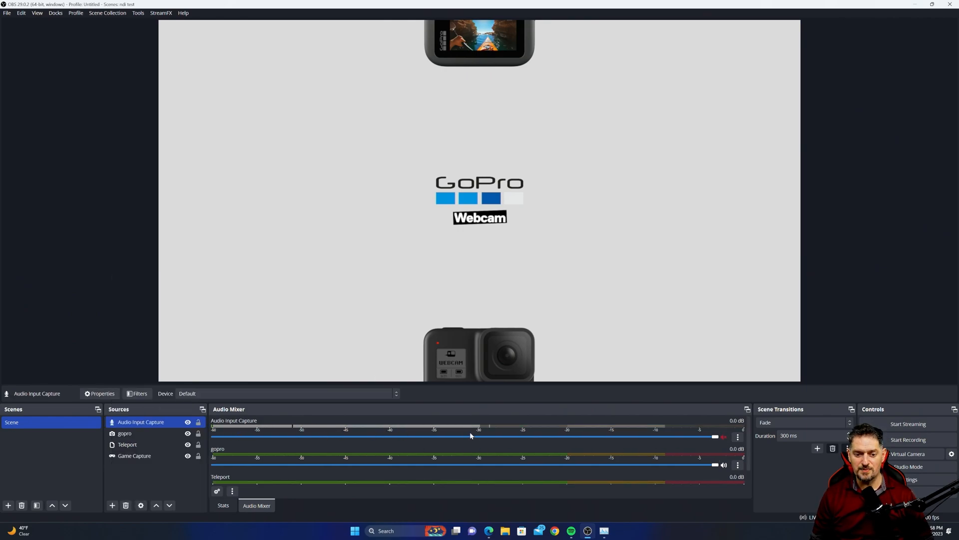
left_click(738, 438)
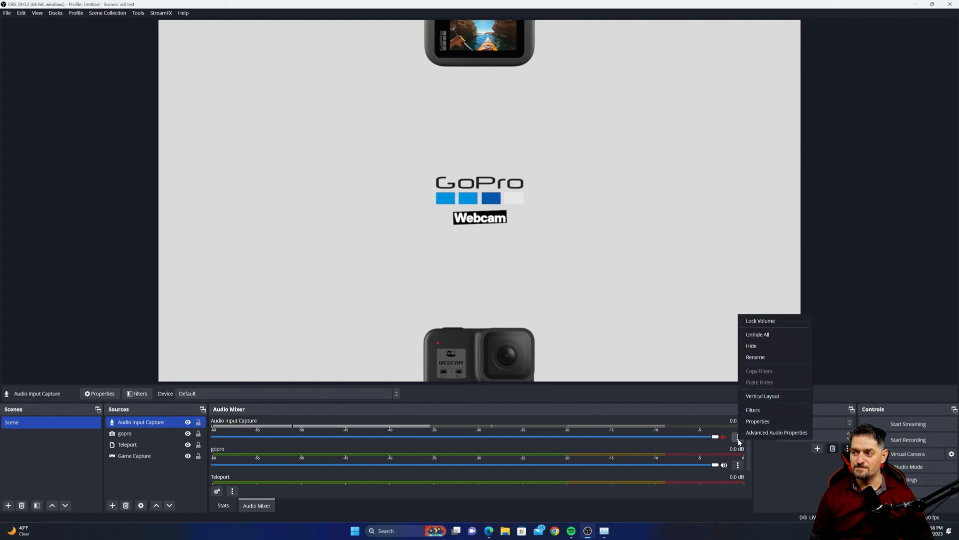
left_click(765, 433)
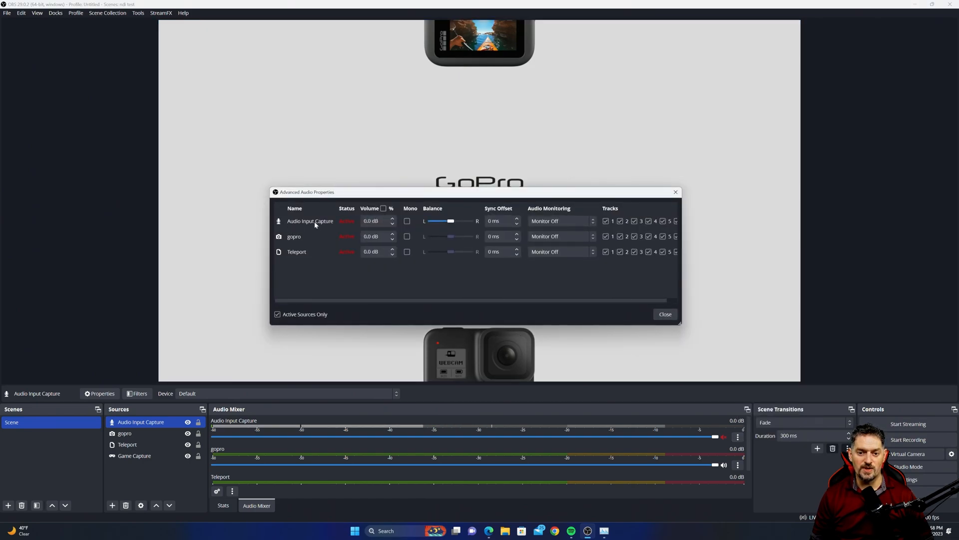
left_click(490, 221)
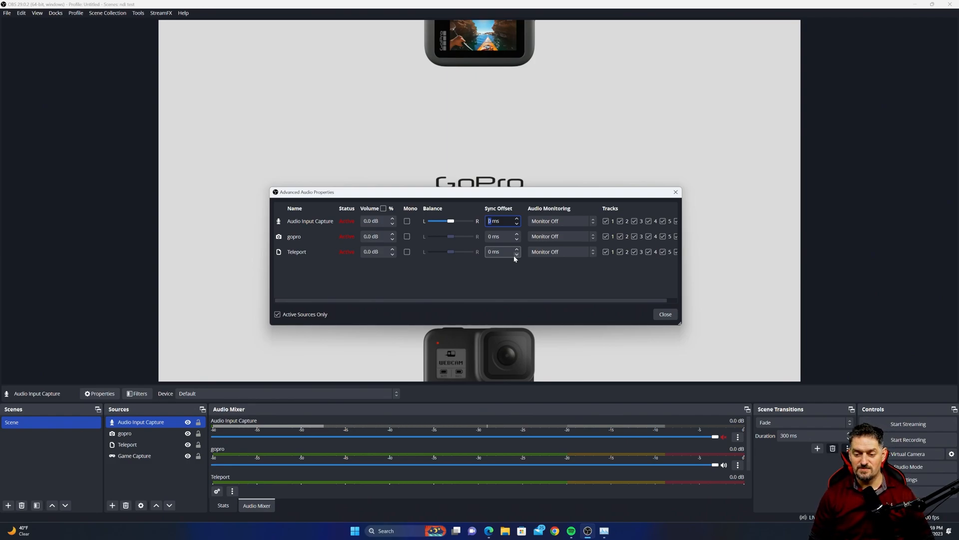
type("500")
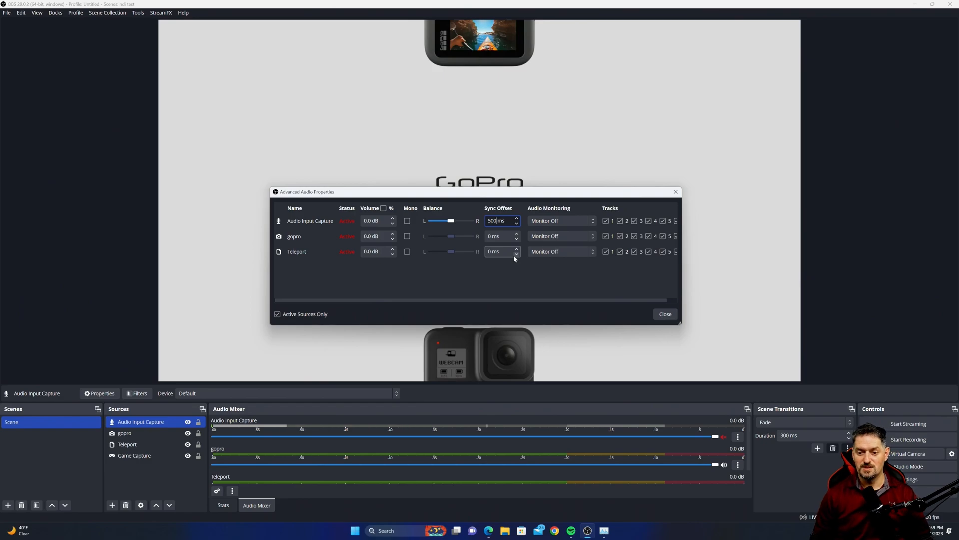
key("Return")
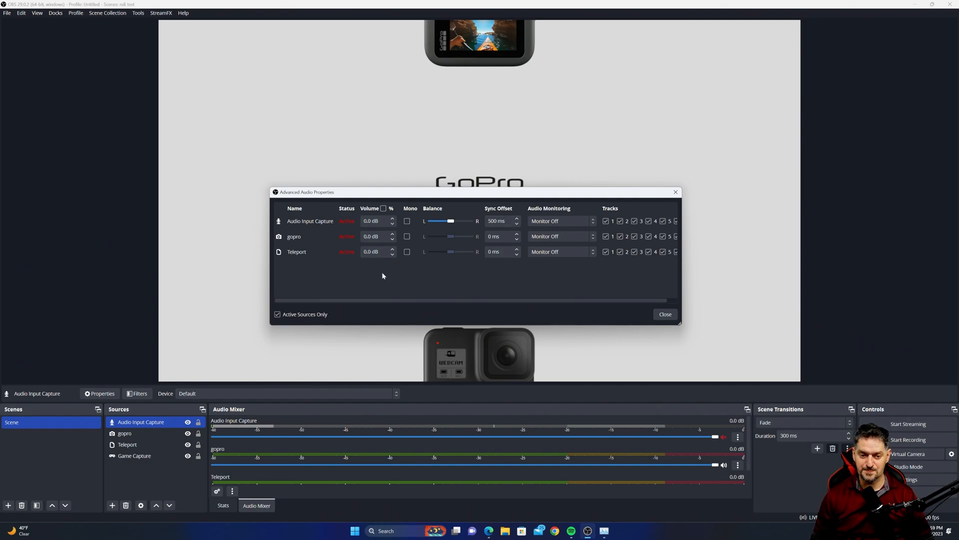
- Set the Audio Input Capture's audio monitoring to Monitor and Output
scroll(413, 277, "right", 1)
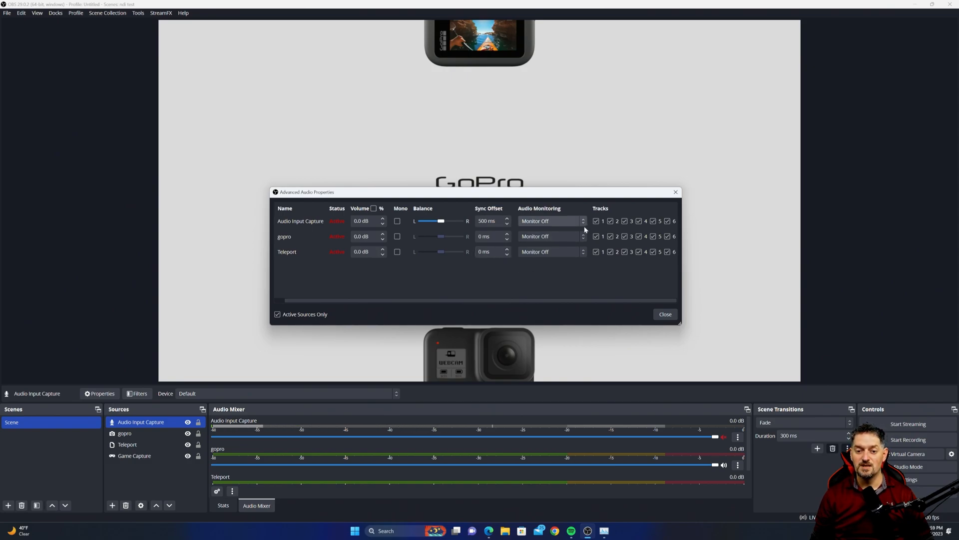
left_click(551, 223)
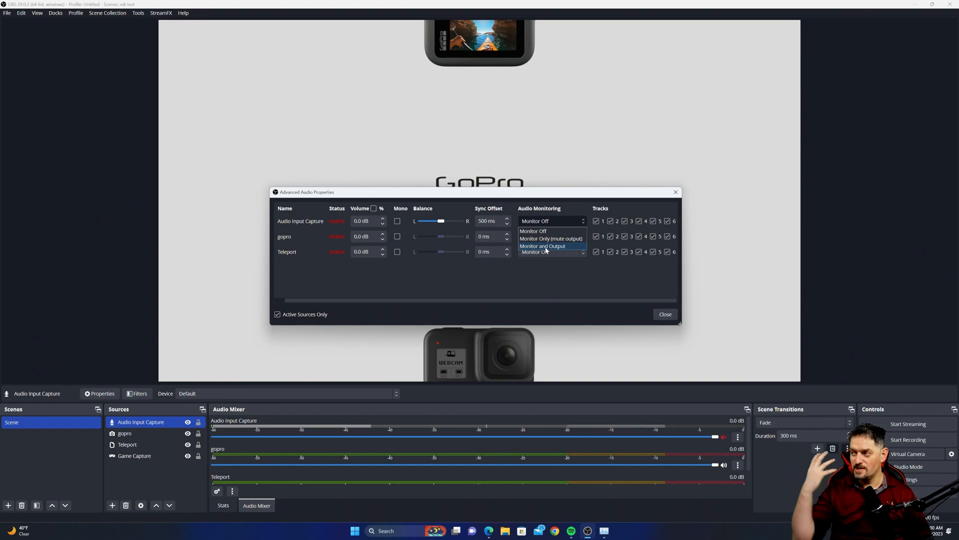
left_click(733, 307)
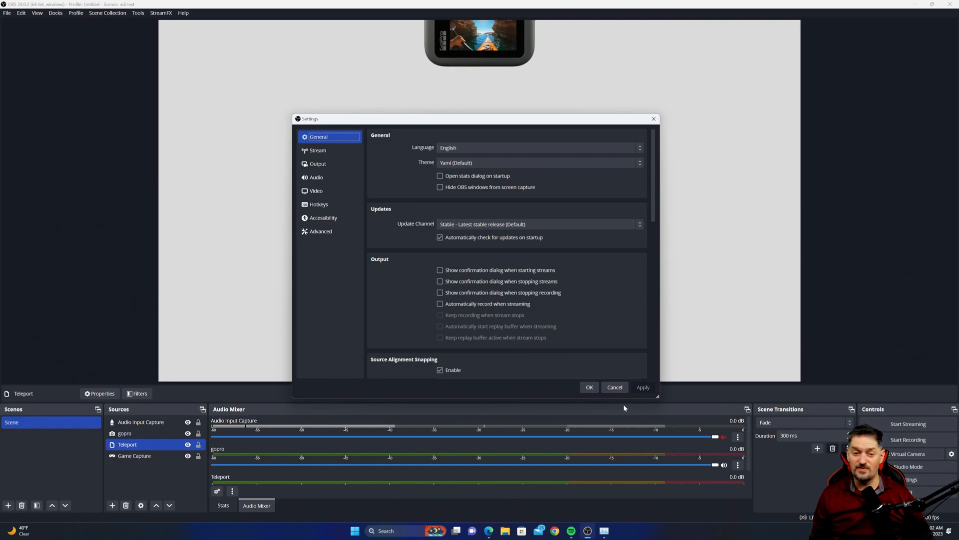
- Switch the output mode to Advanced in the Output settings
left_click(317, 151)
left_click(320, 163)
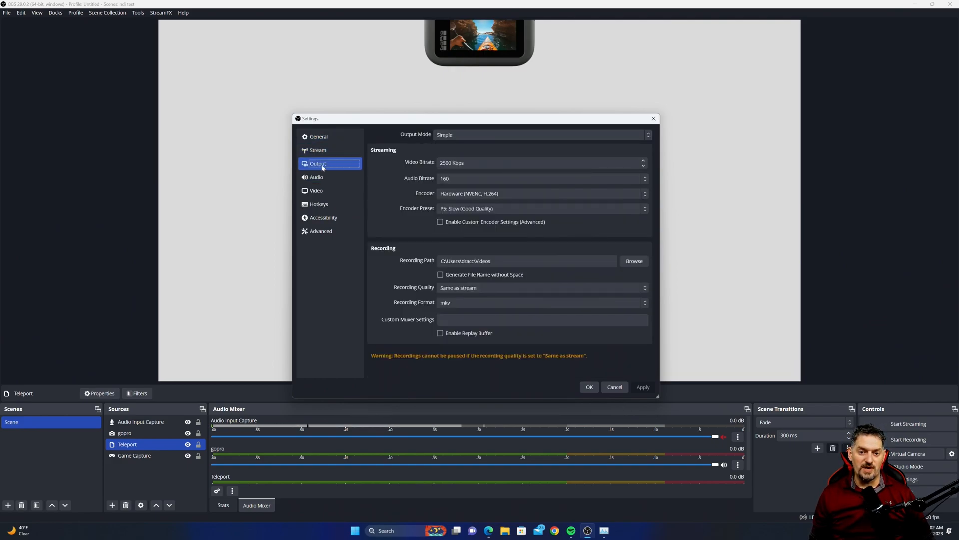
left_click(540, 135)
left_click(450, 146)
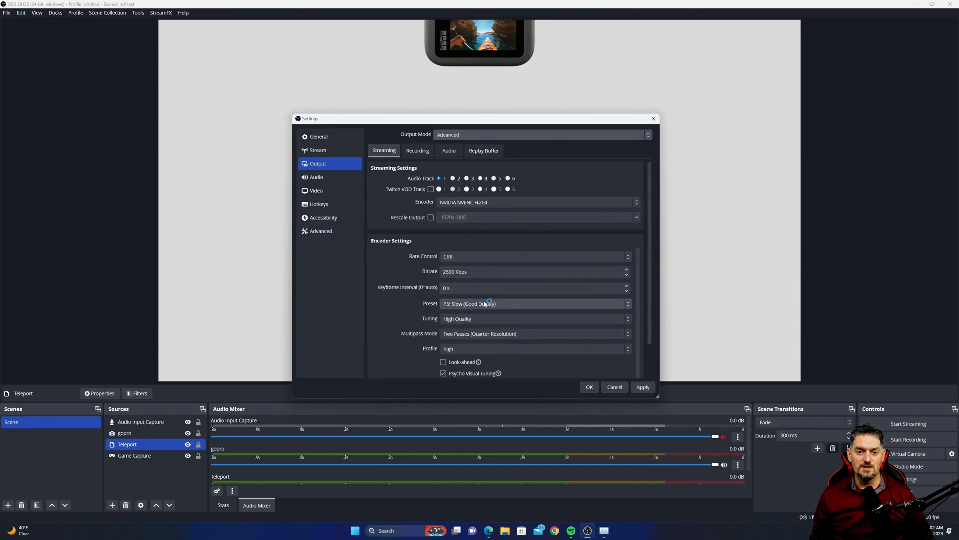
- Choose mkv as the recording format on the Recording settings and apply the output settings
left_click(418, 151)
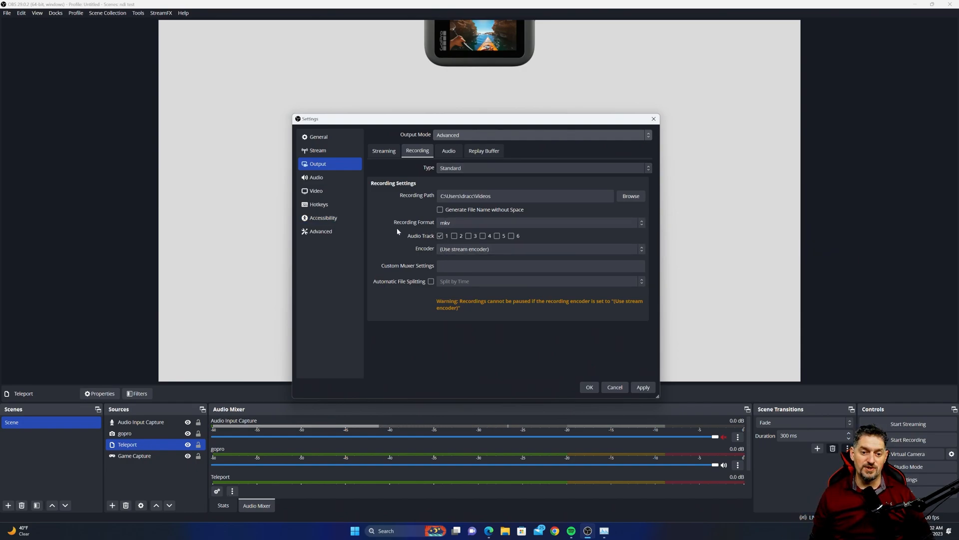
left_click(579, 225)
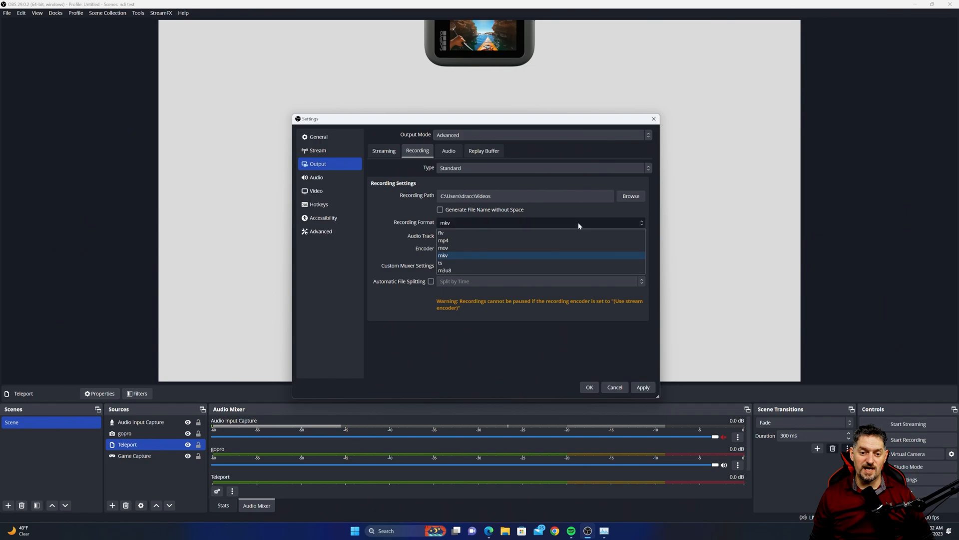
left_click(455, 257)
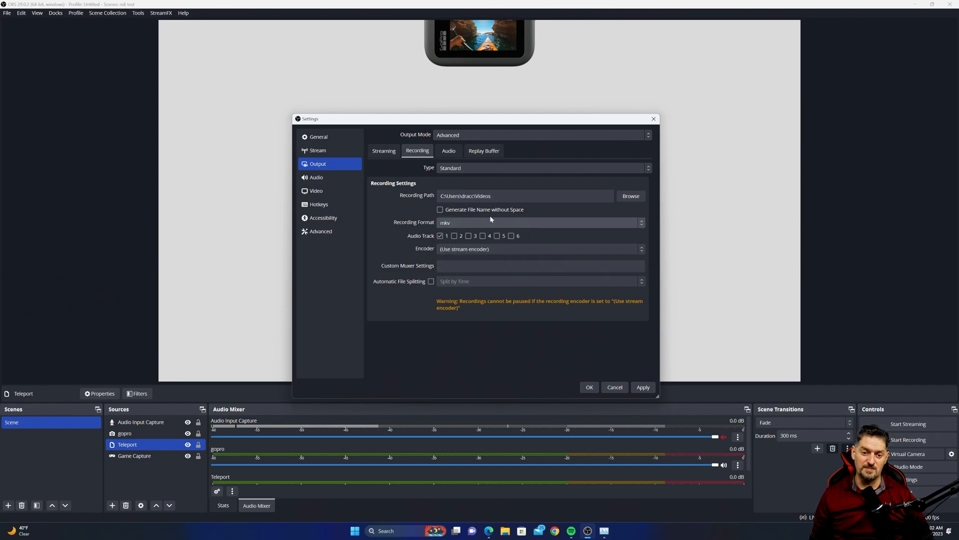
left_click(485, 249)
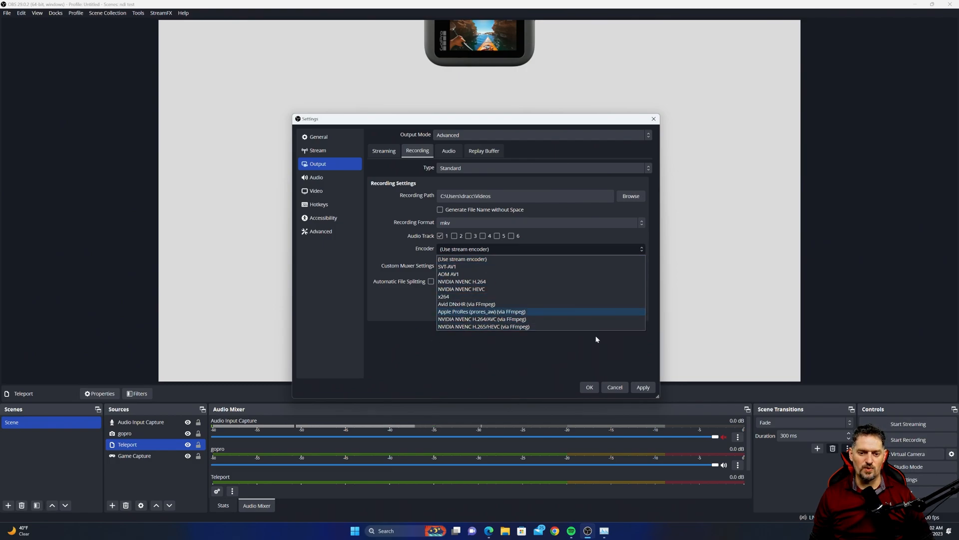
left_click(386, 243)
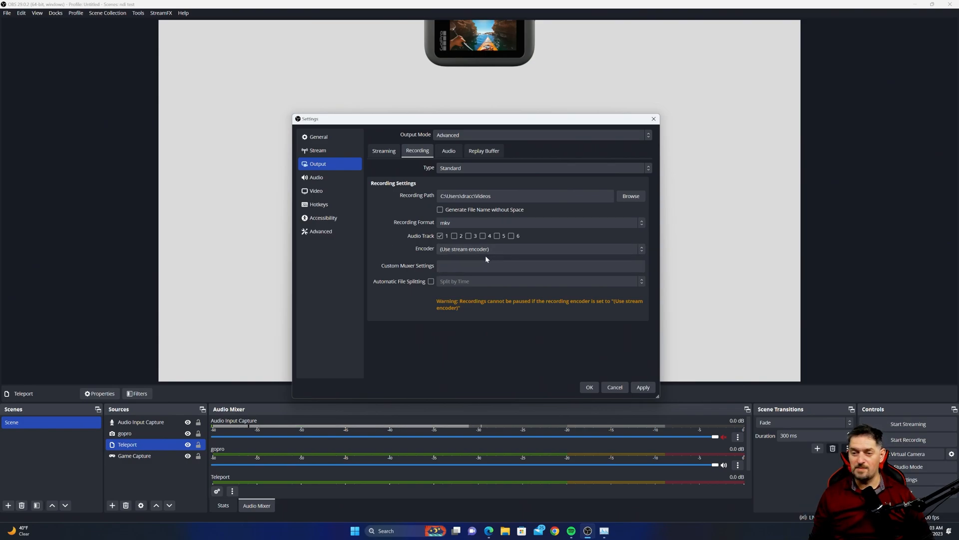
left_click(643, 388)
- Enable automatic remuxing to mp4 in the Advanced settings and apply the change
left_click(321, 231)
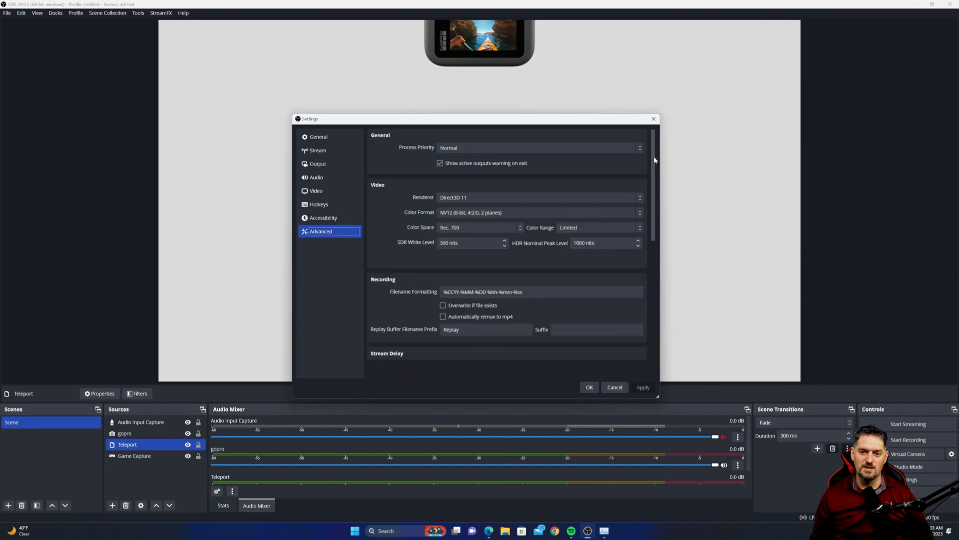
left_click_drag(651, 161, 654, 225)
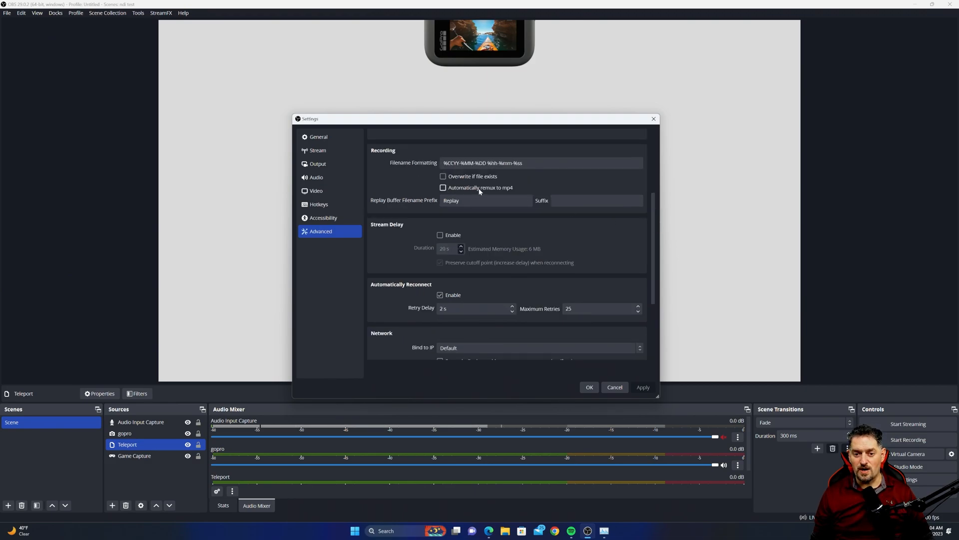
left_click(443, 188)
left_click(645, 389)
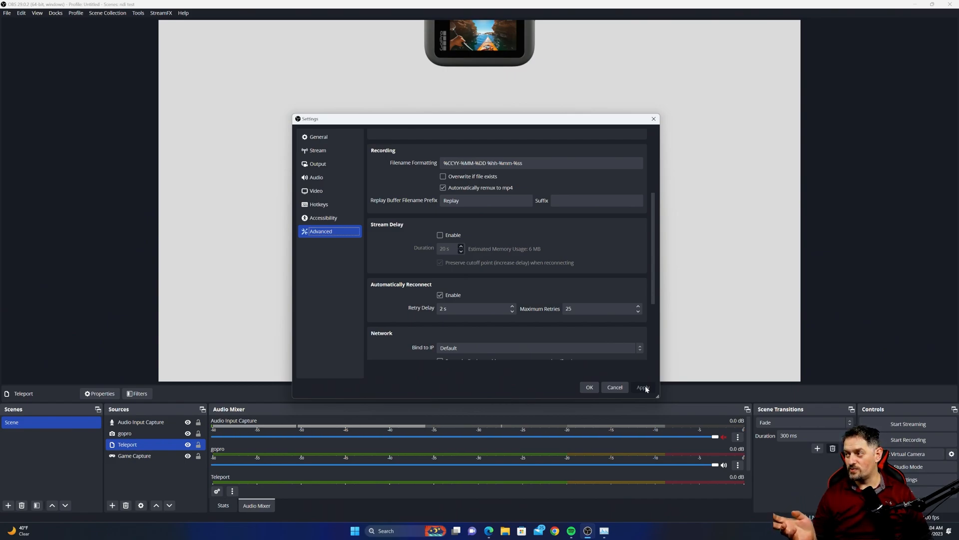
- Review the Stream and Output settings, including the Streaming, Recording, Audio and Replay Buffer tabs, then close Settings
left_click(643, 388)
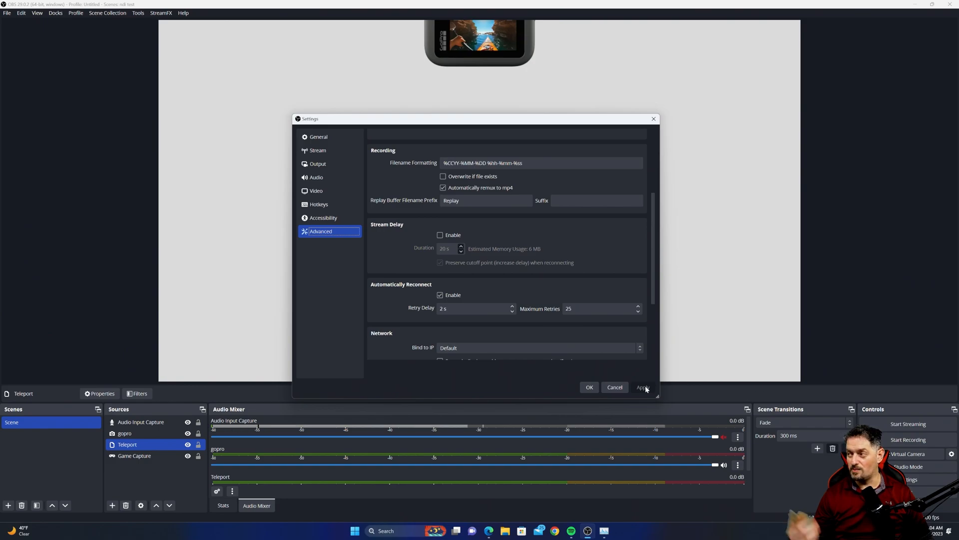
left_click(643, 388)
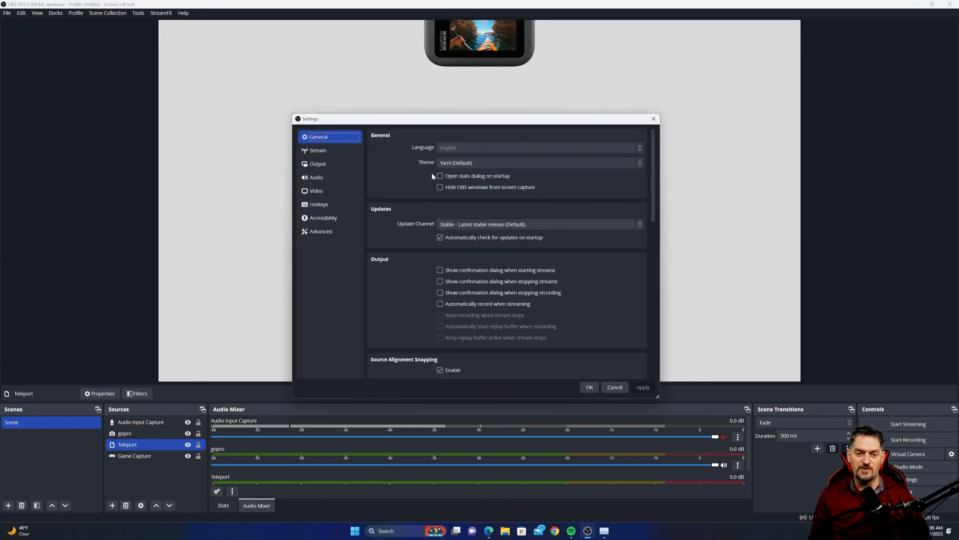
mouse_move(485, 190)
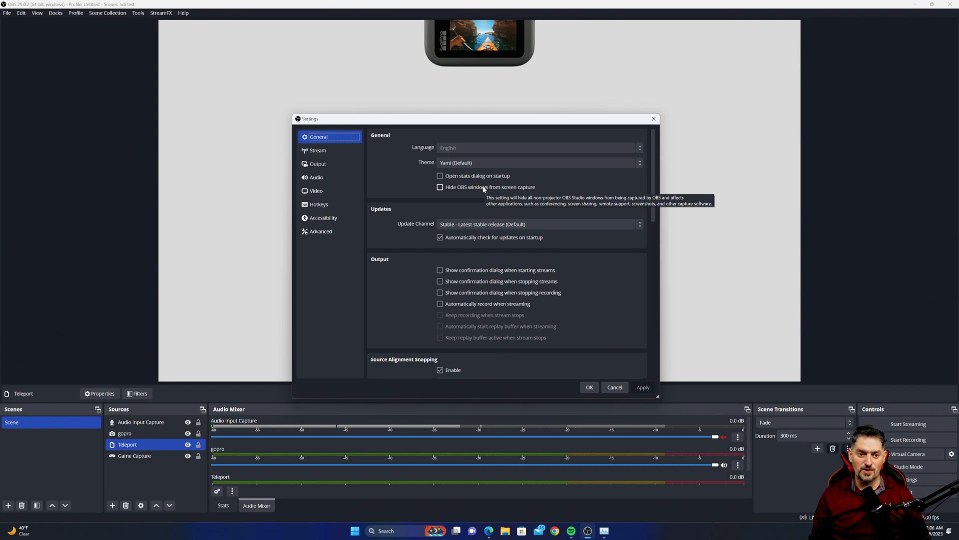
left_click(319, 151)
left_click(322, 166)
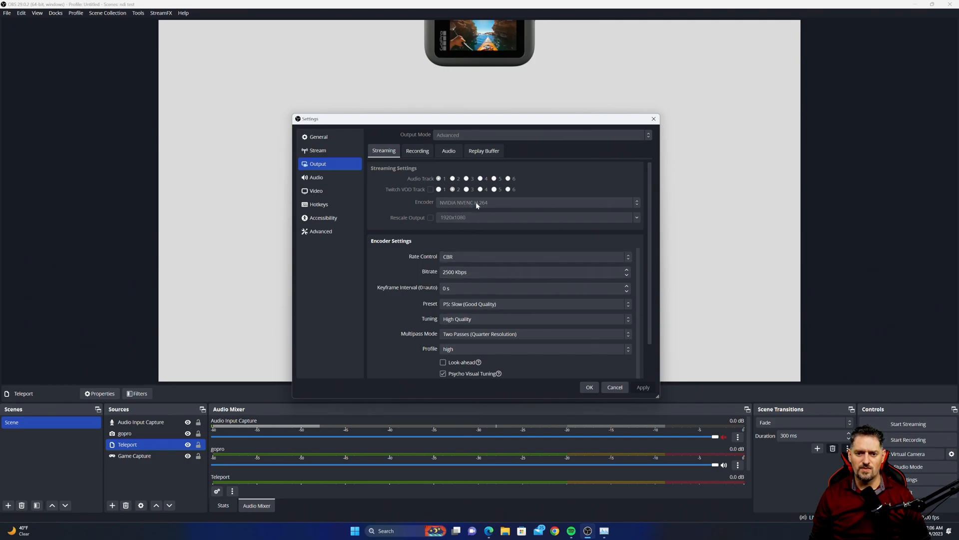
left_click(417, 151)
left_click(449, 151)
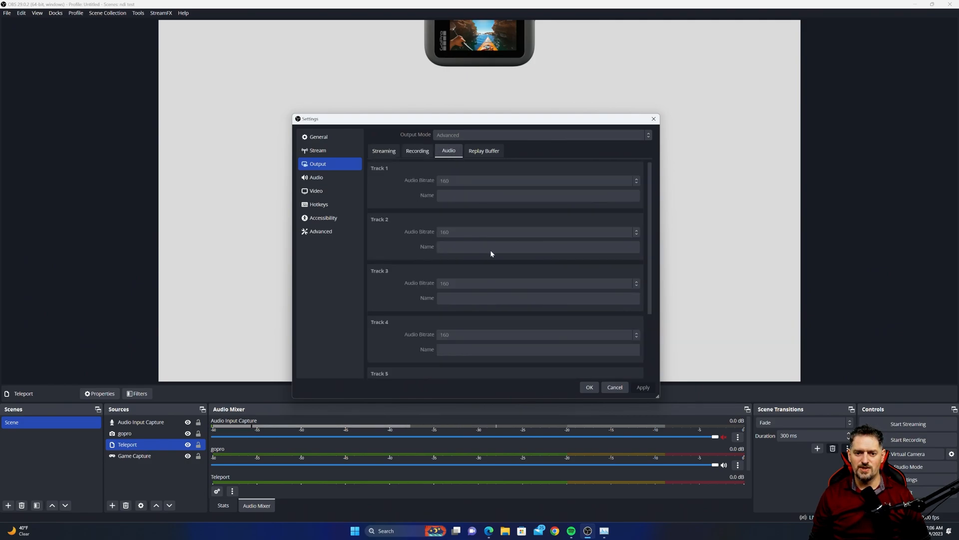
left_click(490, 152)
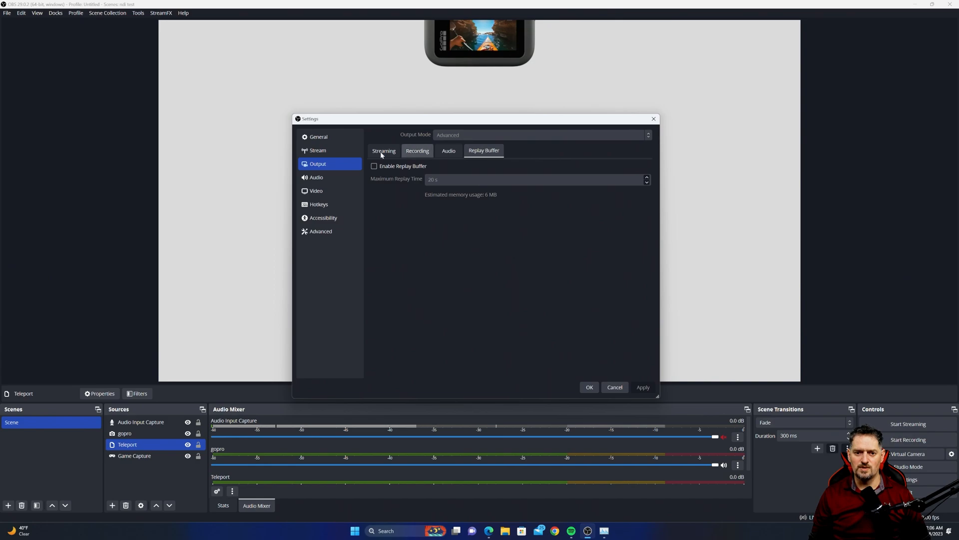
left_click(454, 153)
left_click(418, 151)
left_click(384, 151)
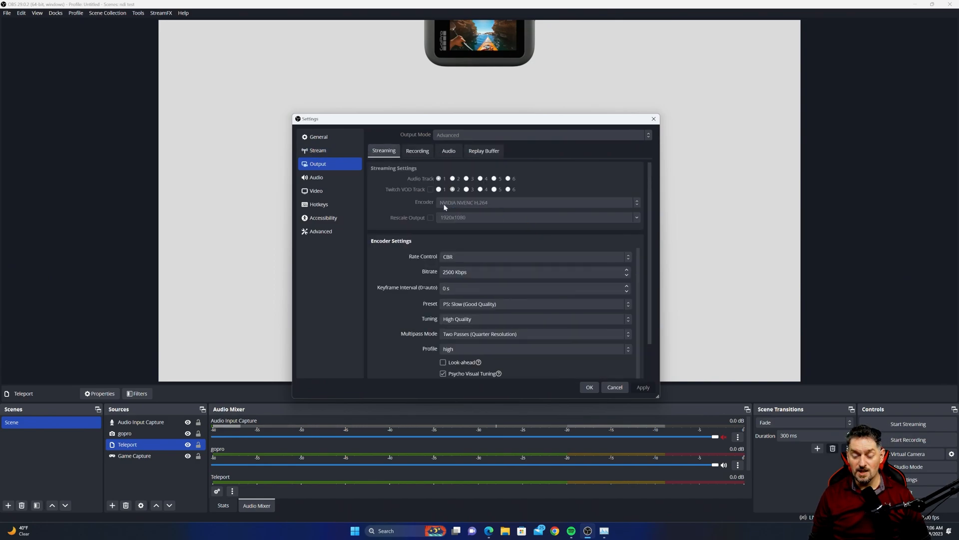
left_click(653, 119)
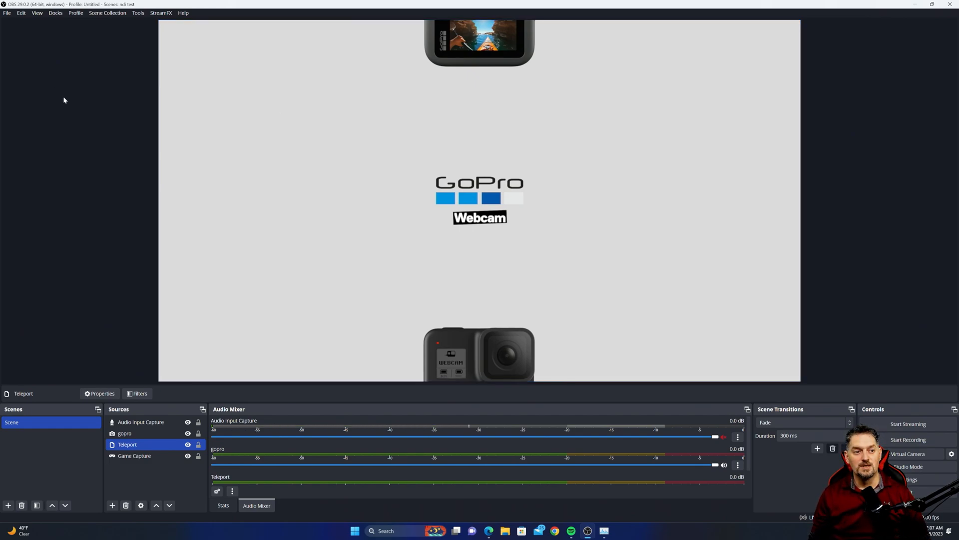
- Disable the NDI Main Output in the NDI Output settings and confirm
left_click(139, 13)
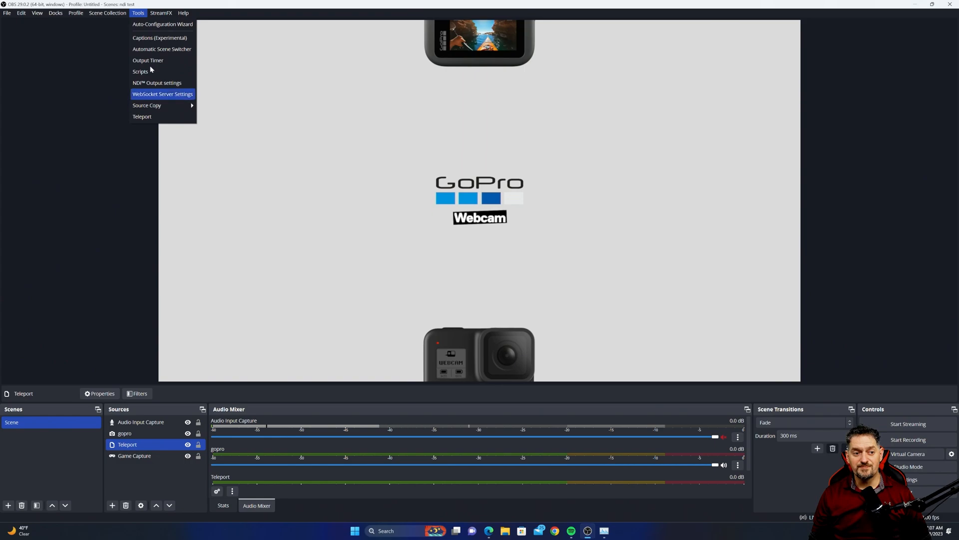
mouse_move(155, 11)
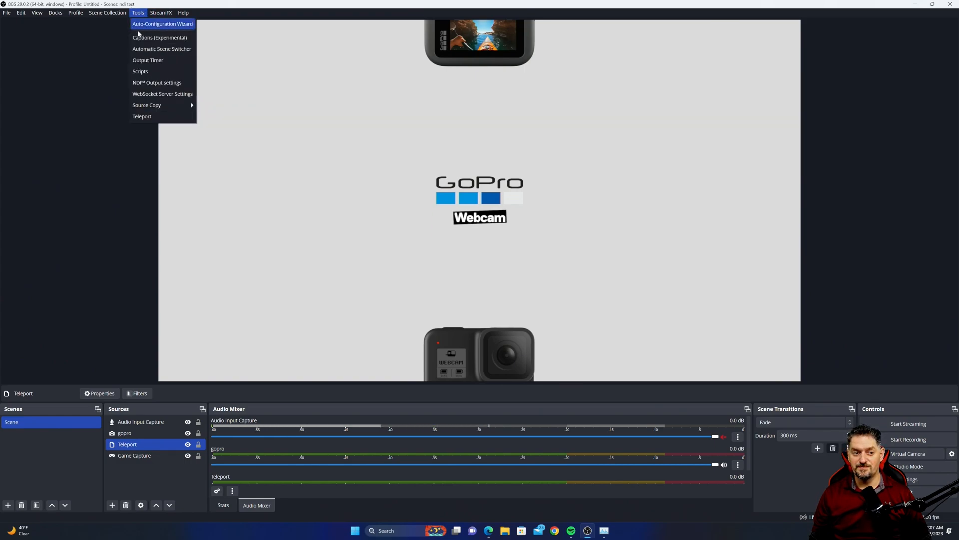
left_click(155, 84)
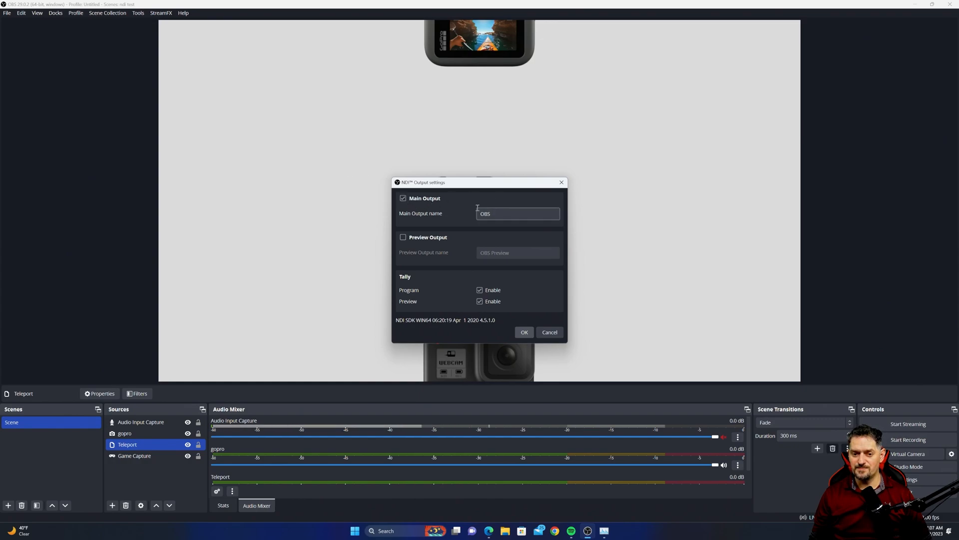
left_click(403, 198)
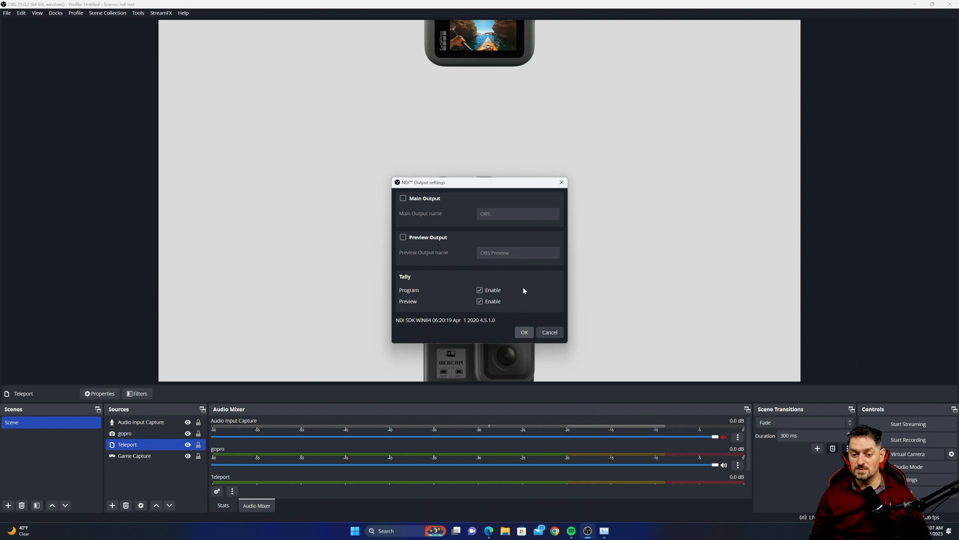
left_click(525, 332)
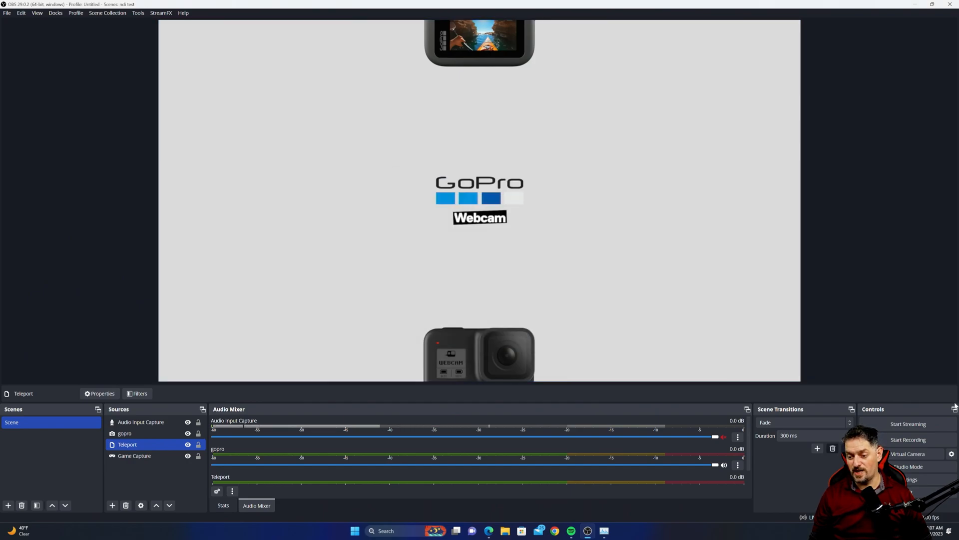
- Toggle the streaming Rescale Output option on and off again in Output settings, apply, and close Settings
left_click(923, 478)
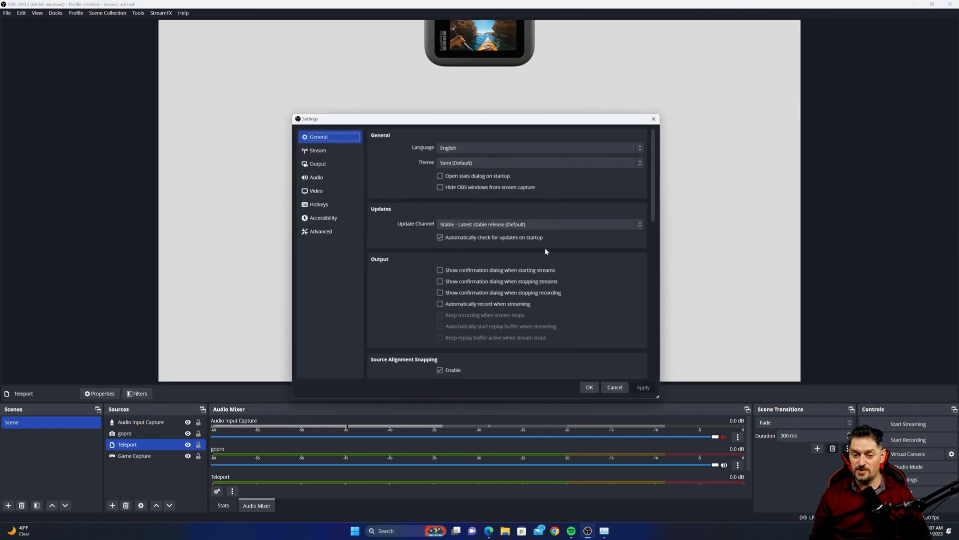
left_click(326, 165)
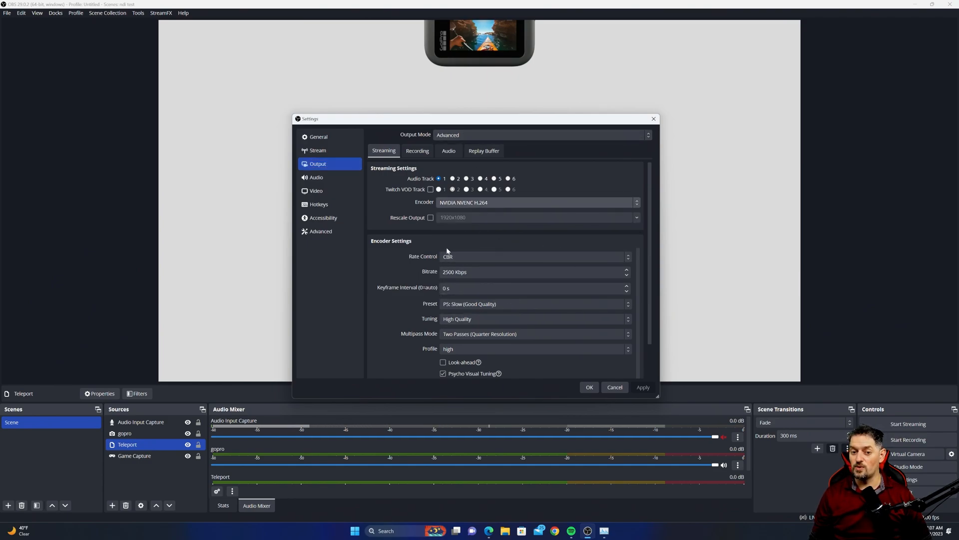
left_click(430, 217)
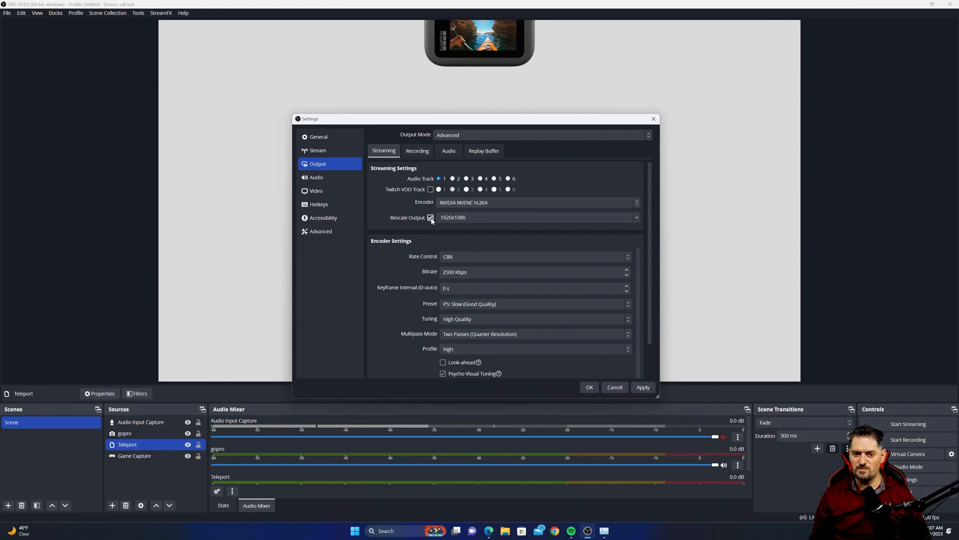
left_click(430, 217)
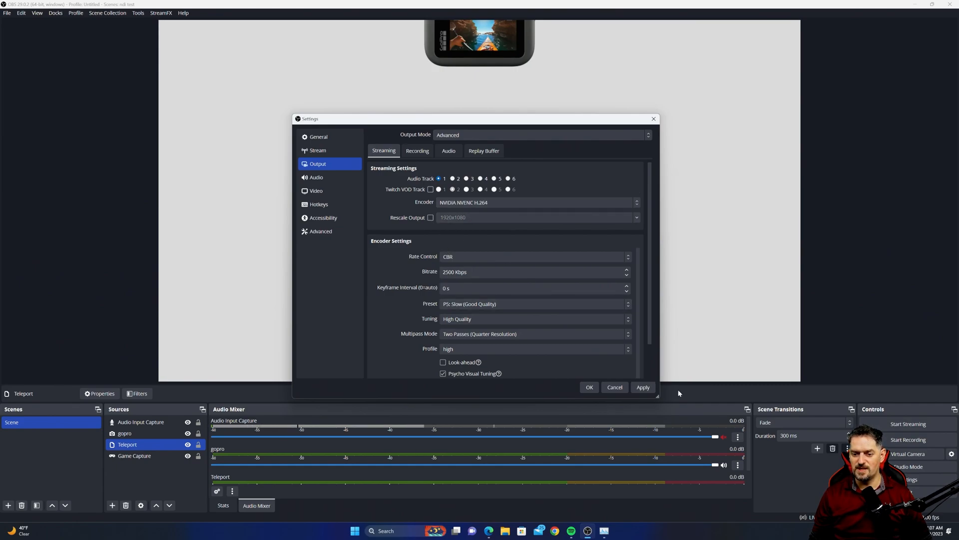
left_click(644, 388)
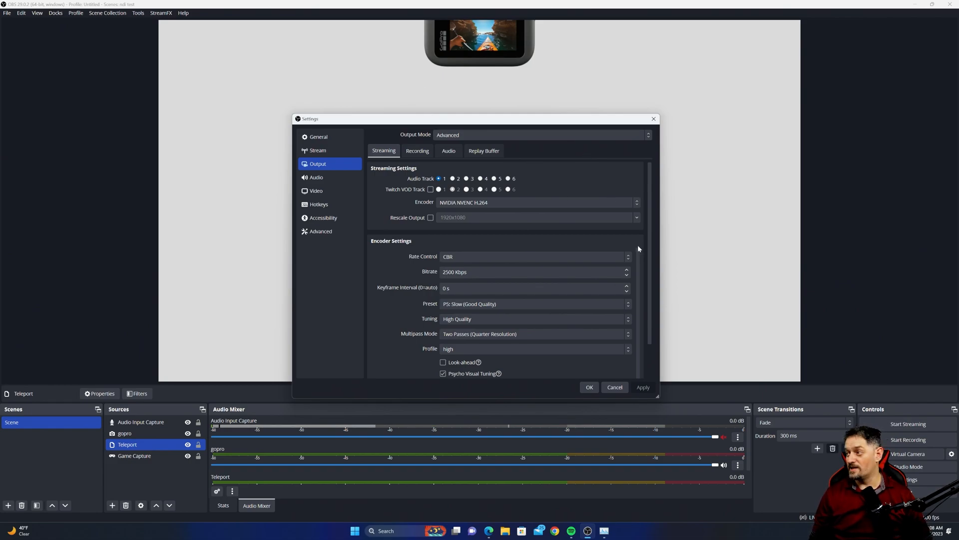
key("Escape")
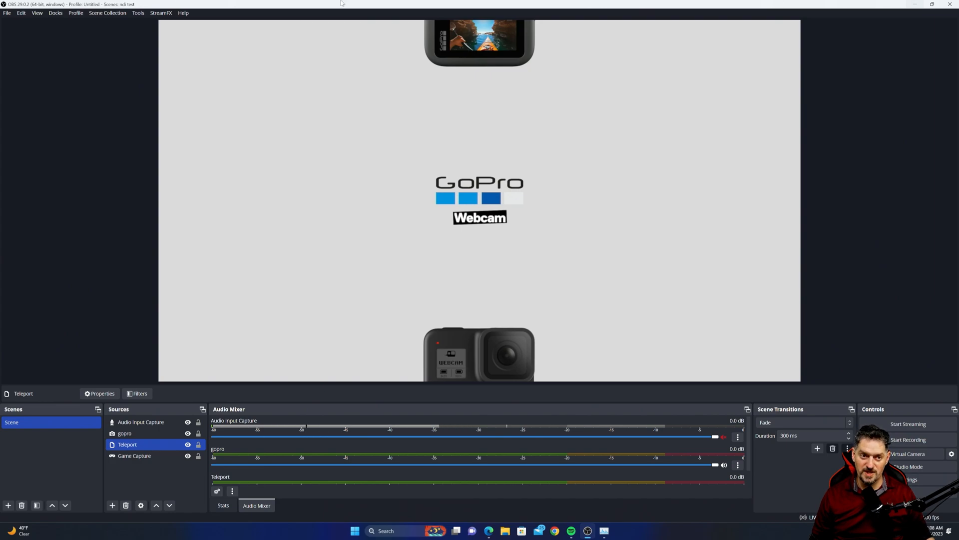
- Open the Scene Collection Importer and browse for a collection file to add, then close it without importing
left_click(107, 14)
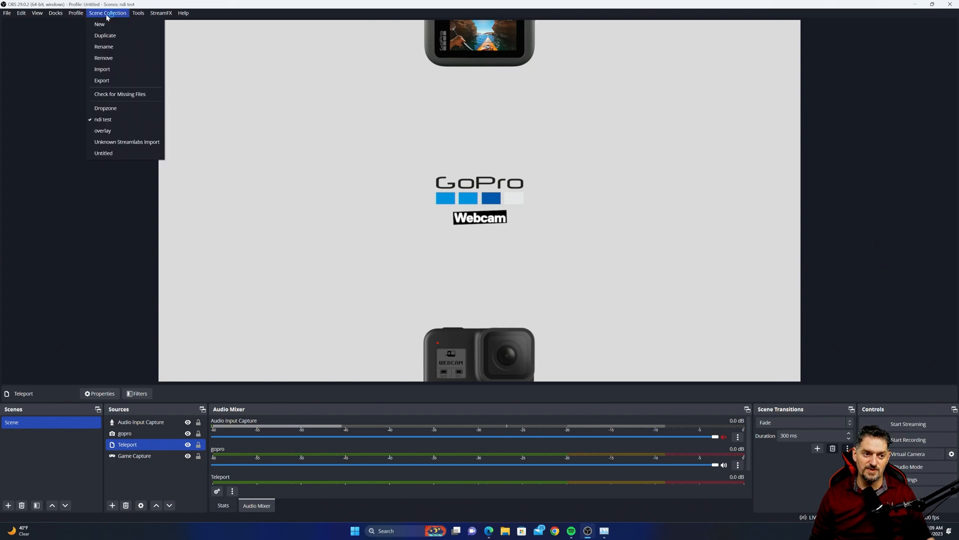
left_click(112, 70)
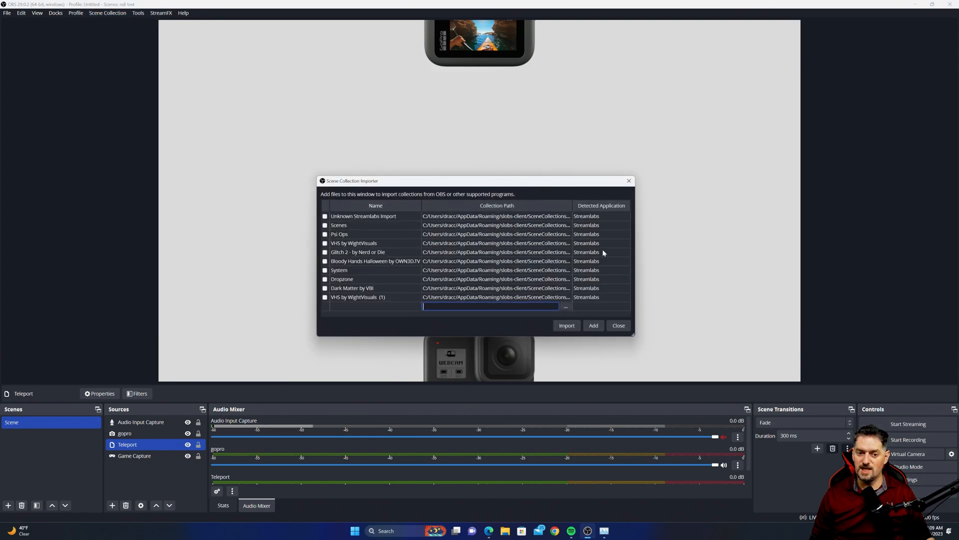
left_click(107, 13)
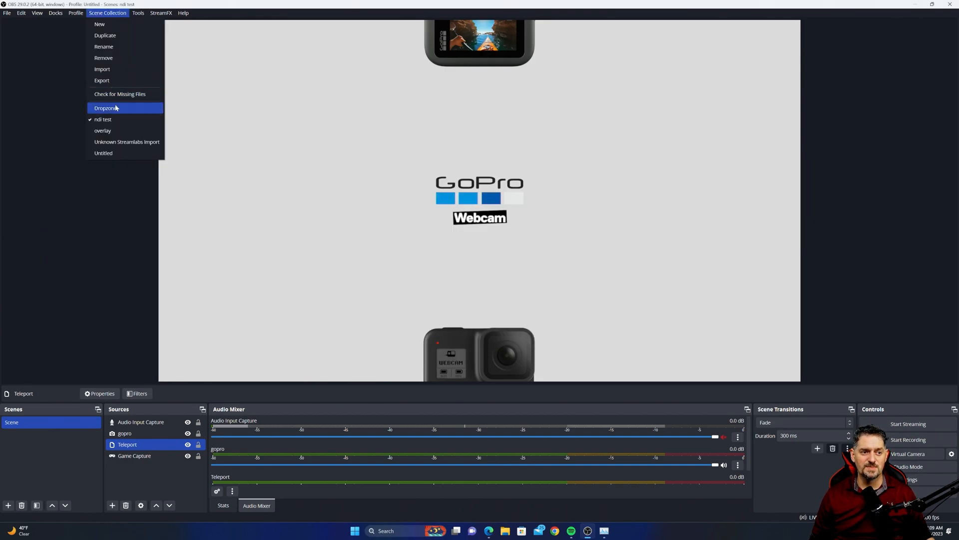
left_click(107, 69)
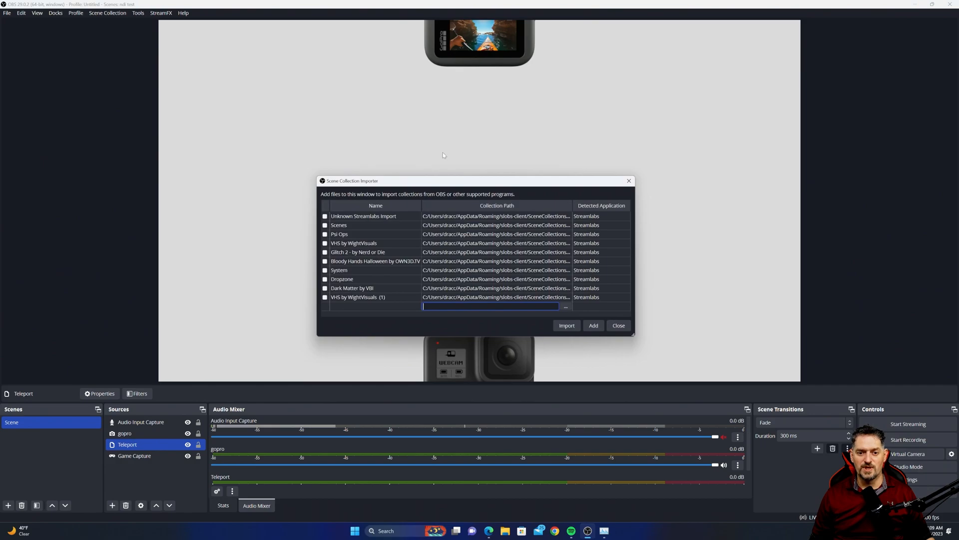
left_click(594, 327)
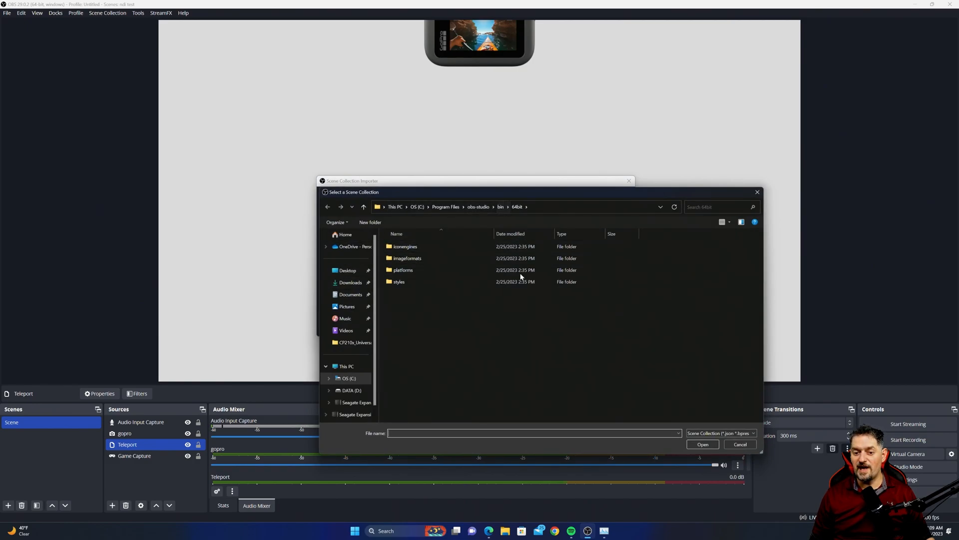
left_click_drag(568, 195, 764, 165)
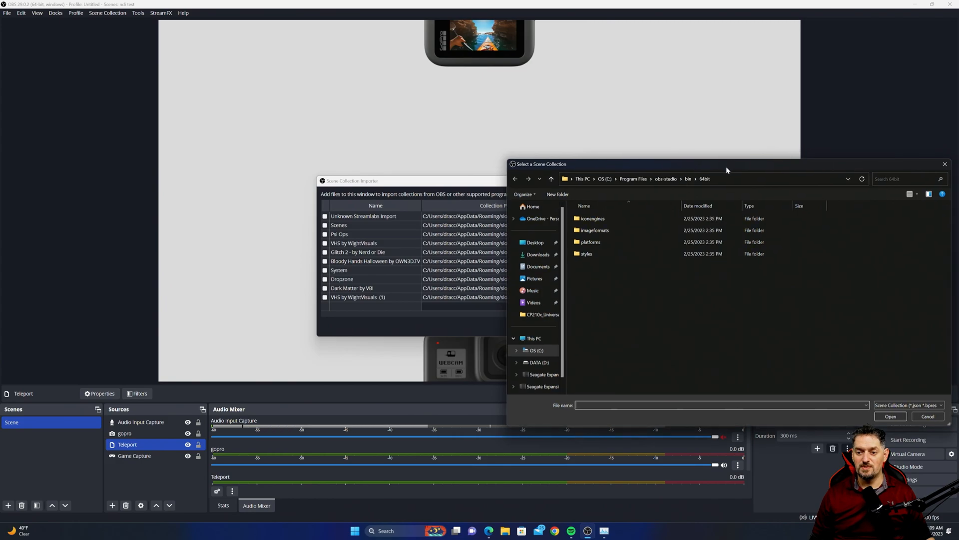
left_click_drag(727, 166, 490, 153)
left_click(707, 147)
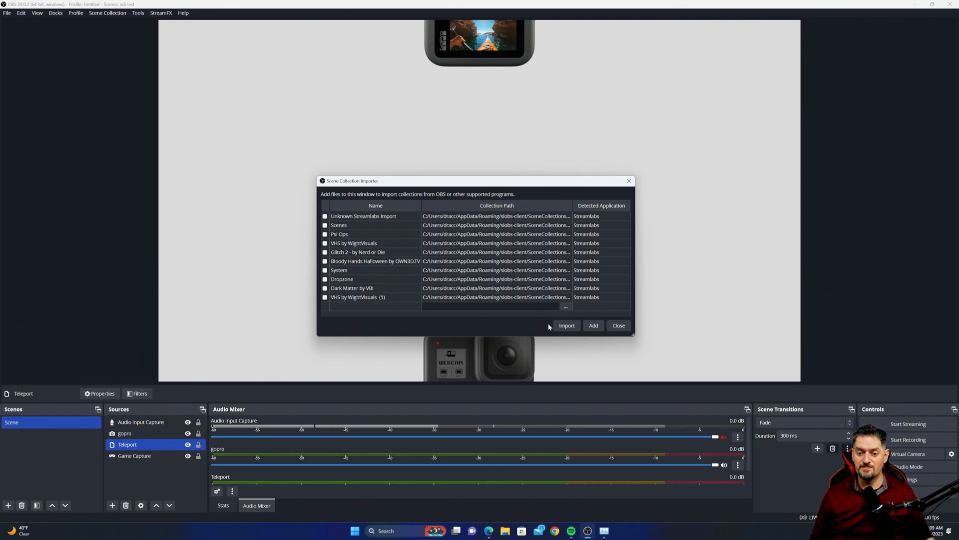
left_click(629, 181)
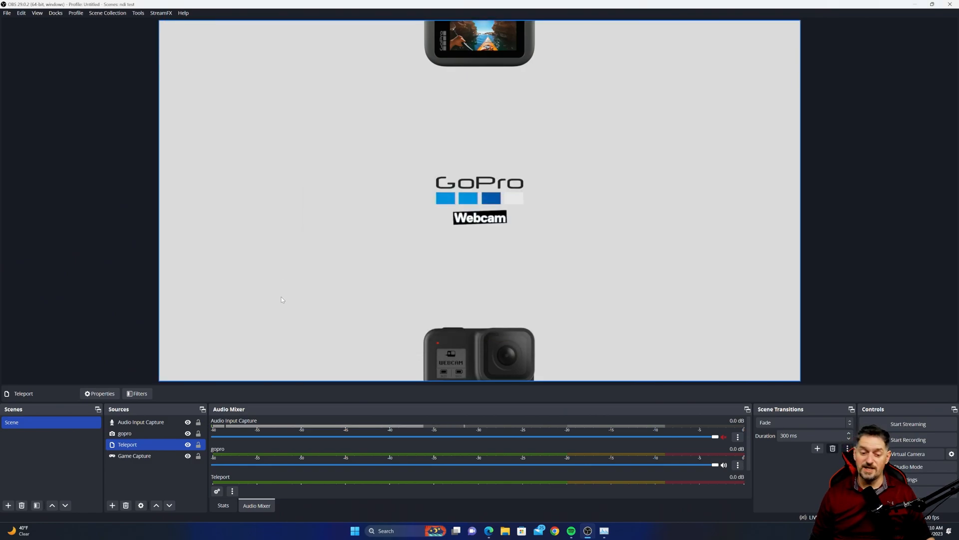
- Search for and launch Streamlabs Desktop
left_click(391, 532)
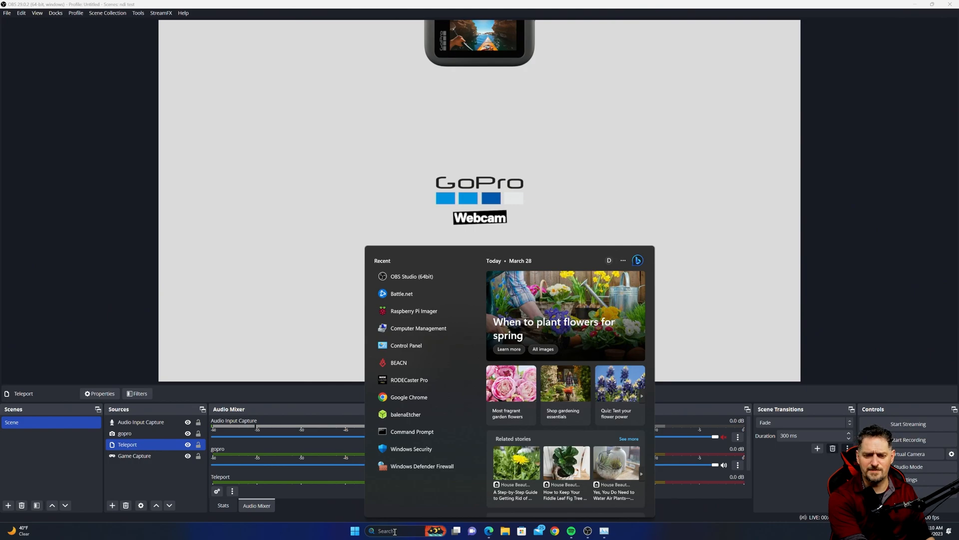
type("stre")
left_click(417, 336)
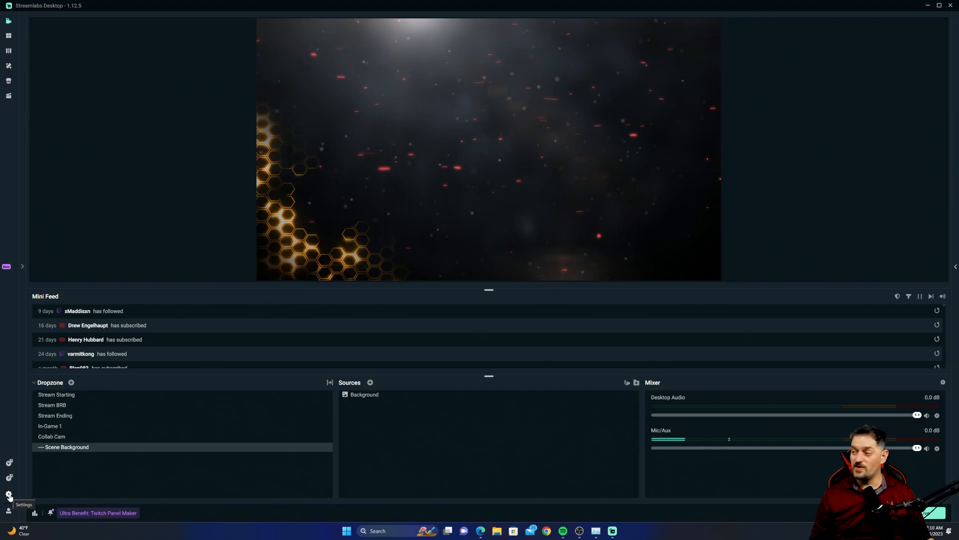
- Open Streamlabs' Scene Collections settings and start exporting an overlay file, then cancel and close Settings
left_click(9, 495)
left_click(9, 495)
left_click(9, 495)
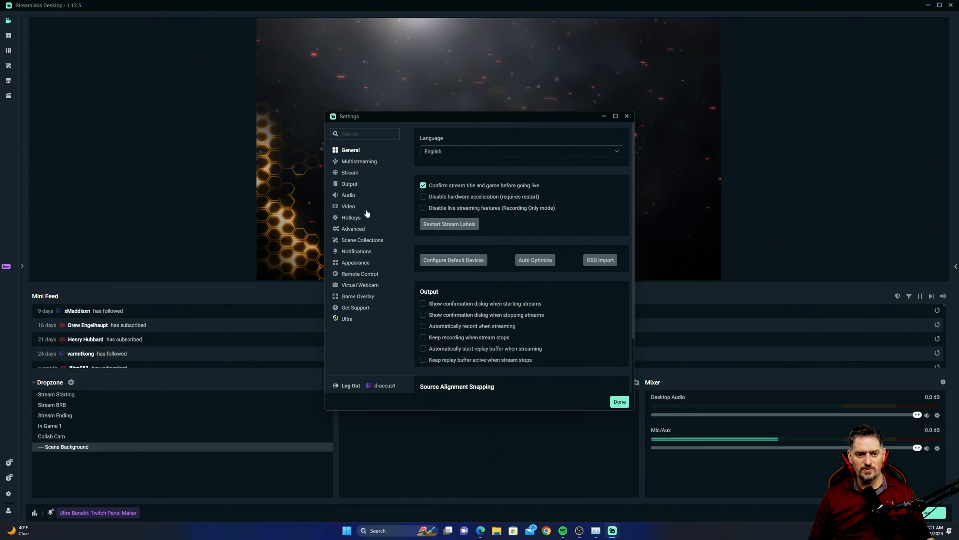
left_click(362, 242)
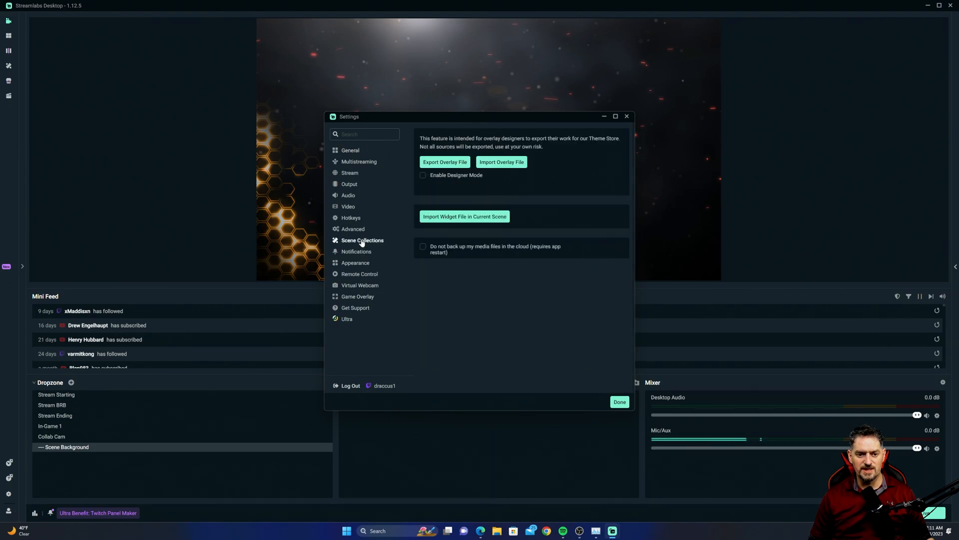
left_click(445, 162)
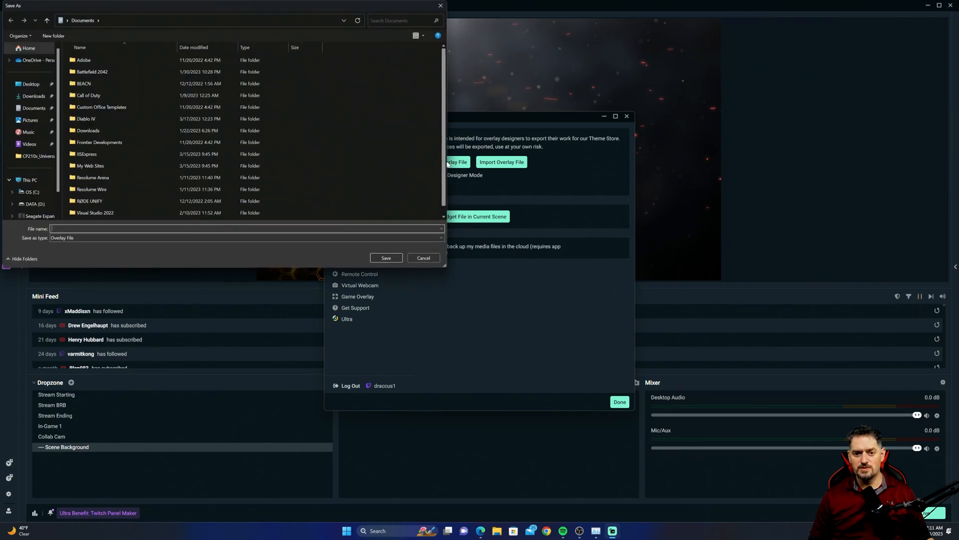
left_click(440, 6)
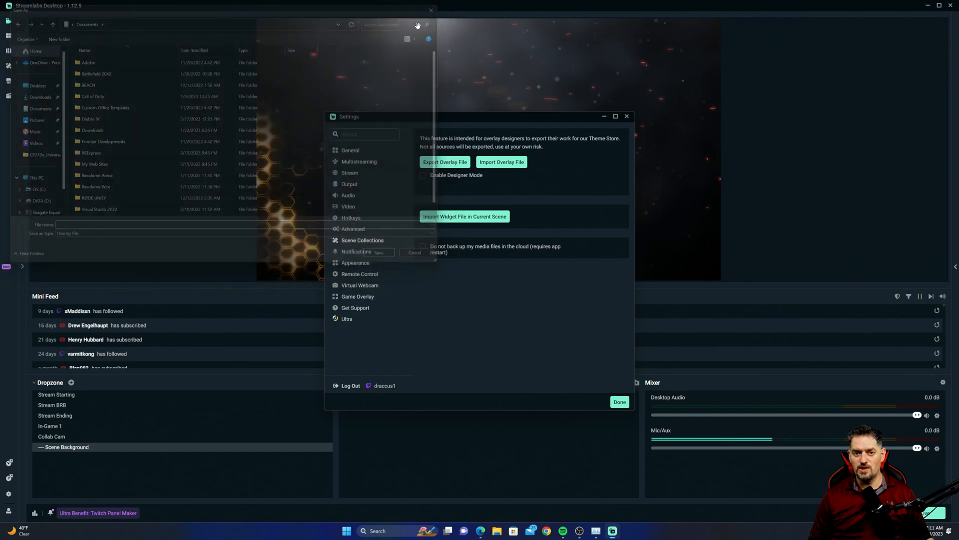
left_click(626, 116)
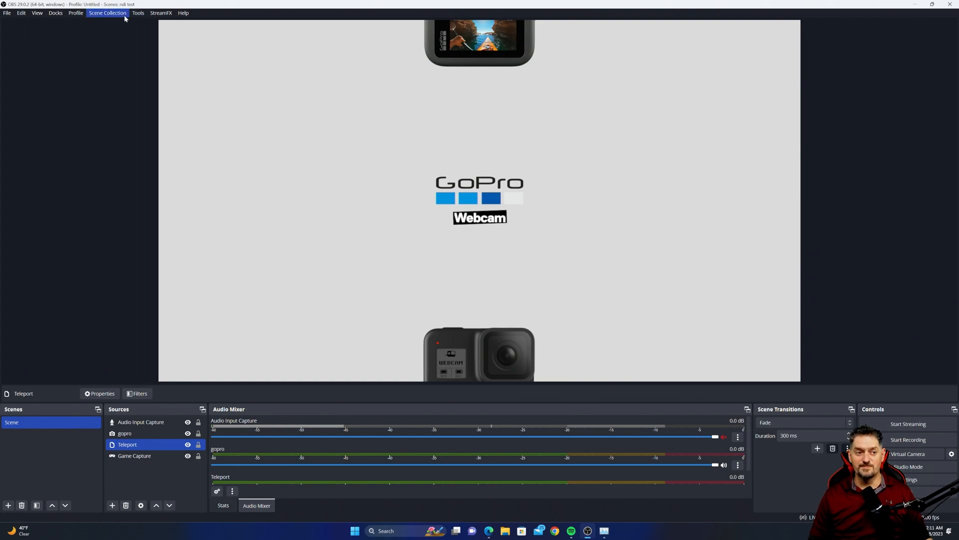
- Reopen the Scene Collection Importer and browse for a collection file, then cancel the browser and close the importer
left_click(124, 15)
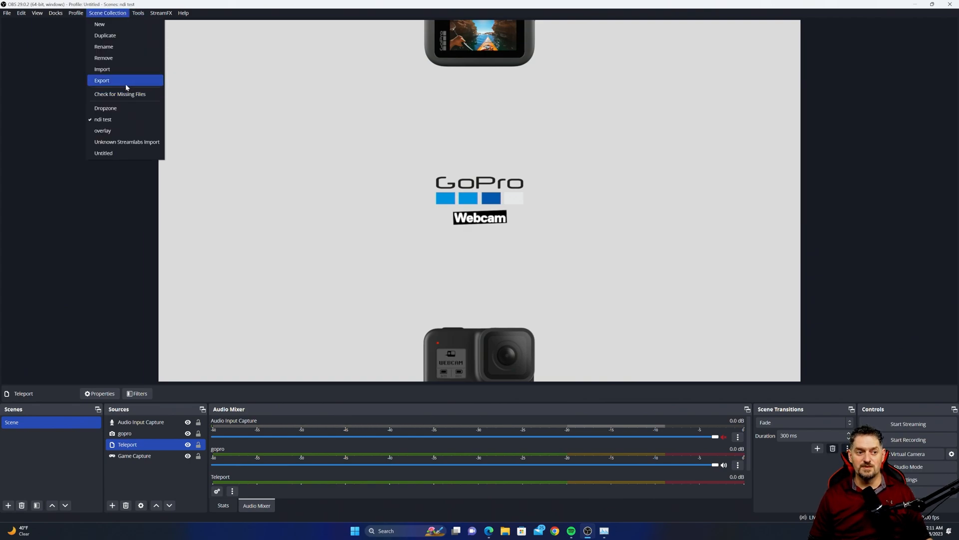
left_click(124, 71)
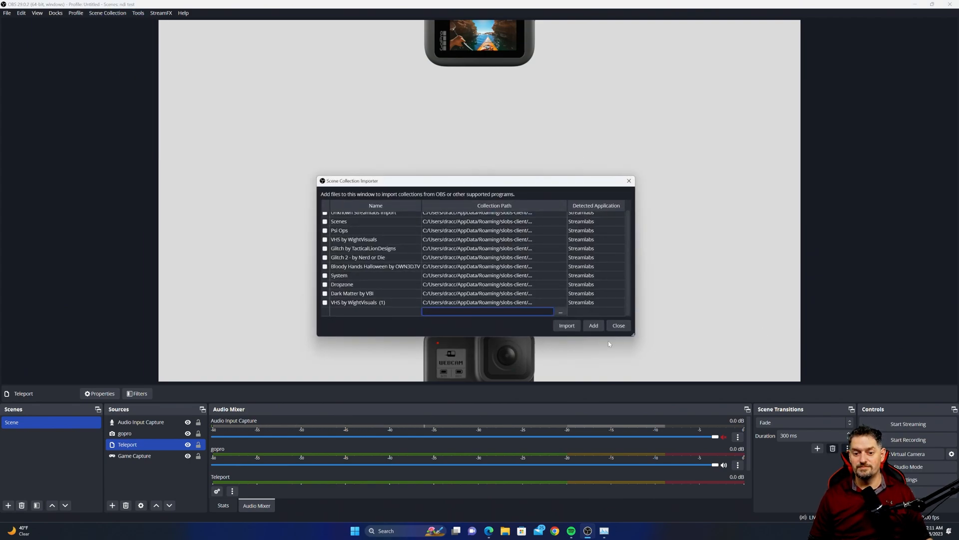
left_click(561, 313)
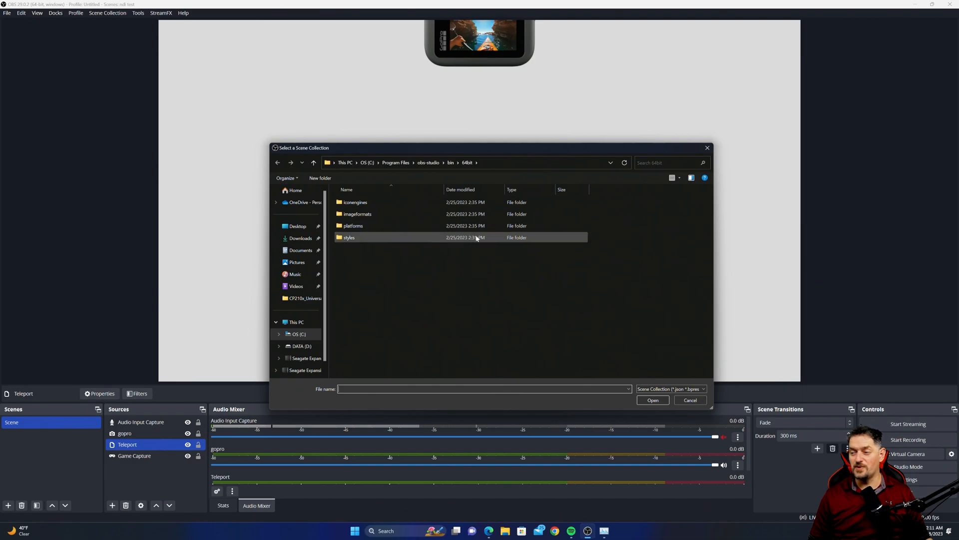
left_click(708, 148)
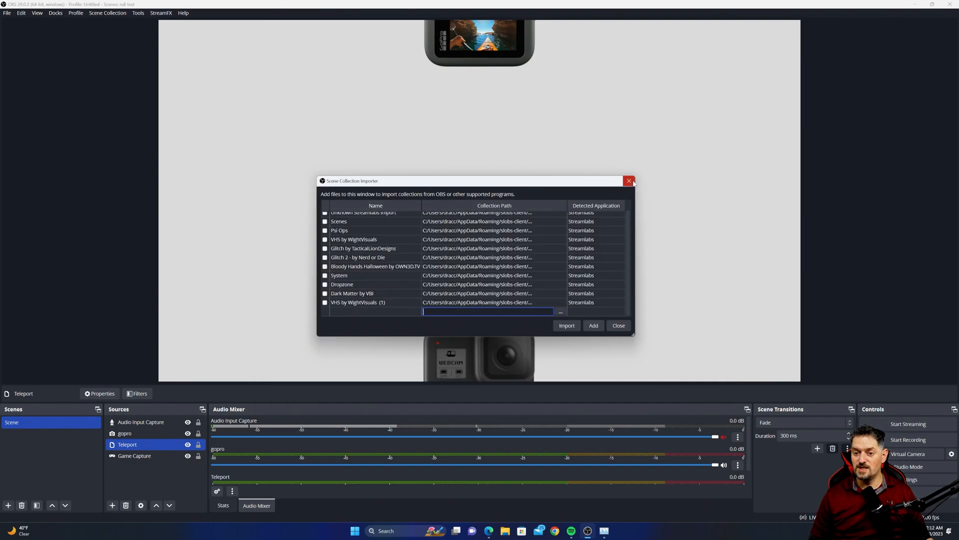
left_click(630, 181)
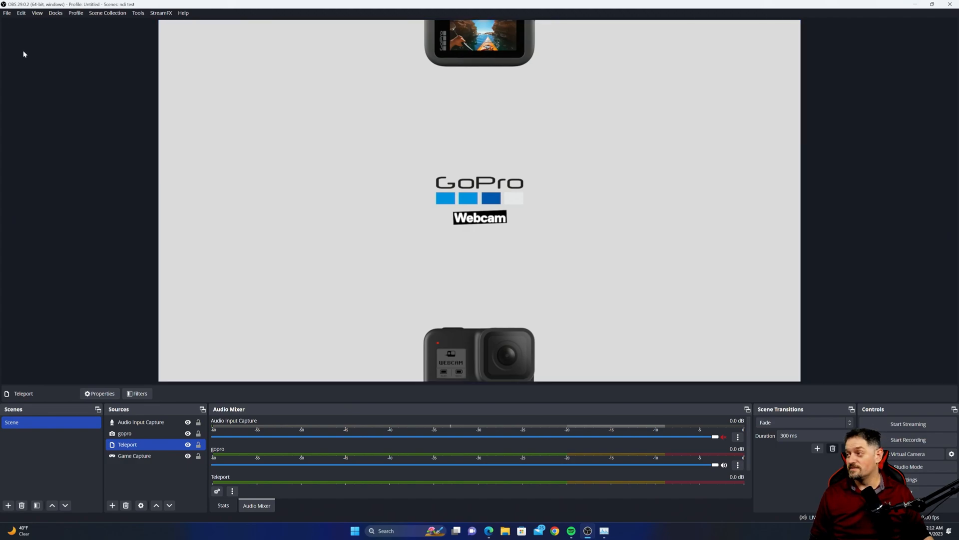
- Open the Custom Browser Docks dialog
left_click(56, 13)
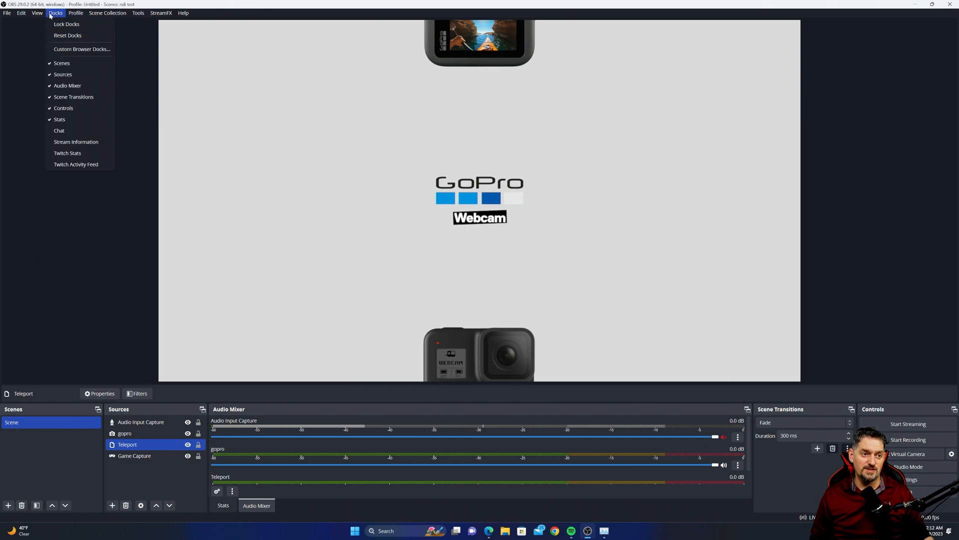
left_click(56, 50)
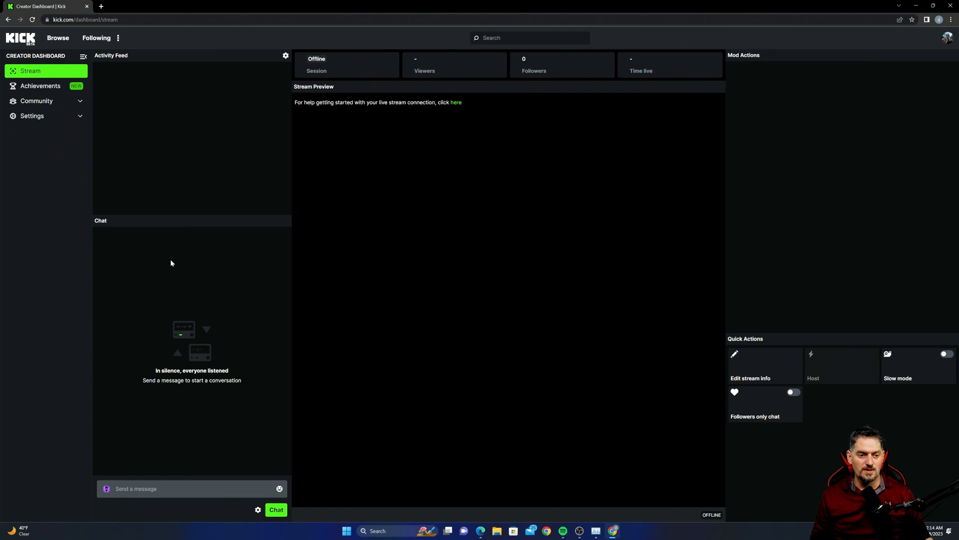
- Pop out the Kick creator dashboard chat into its own window and copy its chatroom URL
right_click(614, 218)
left_click(432, 290)
left_click(258, 510)
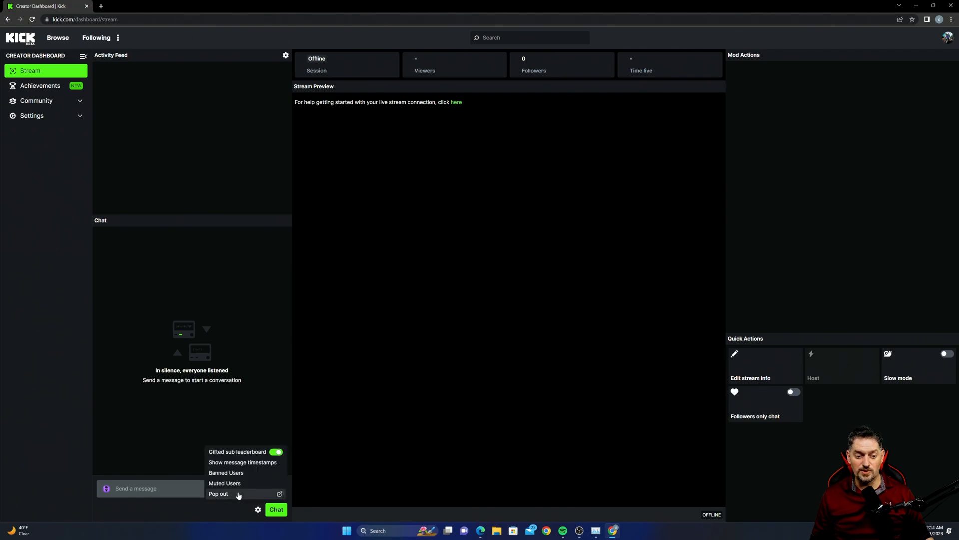
left_click(238, 494)
left_click_drag(862, 14, 482, 96)
key("ctrl+c")
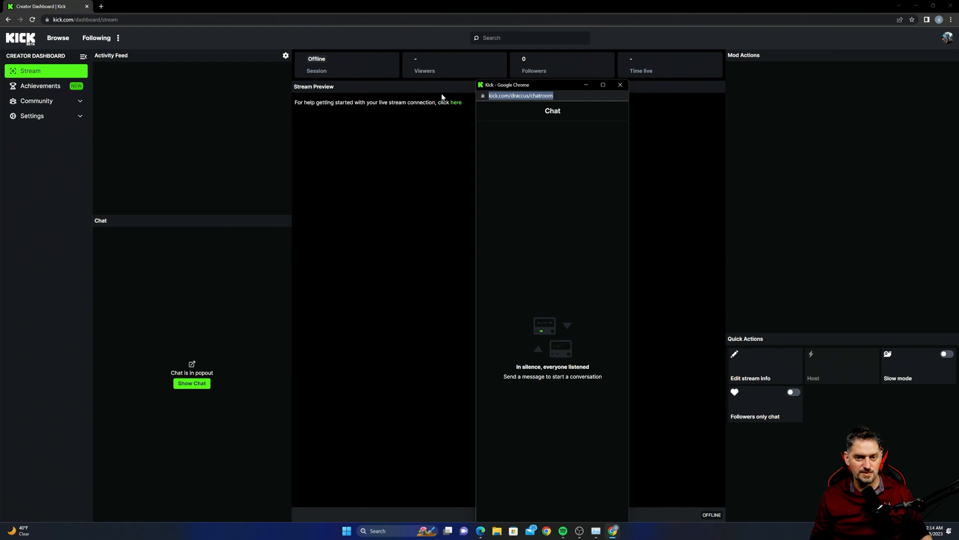
- Add a custom browser dock named kick chat with the copied Kick chatroom URL, apply it, and close the dialog
left_click(580, 531)
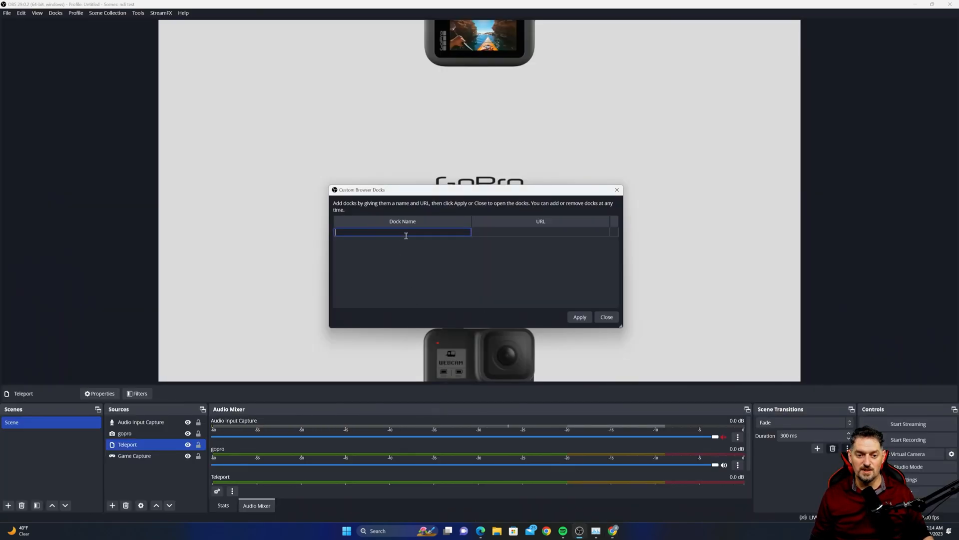
type("kick chag")
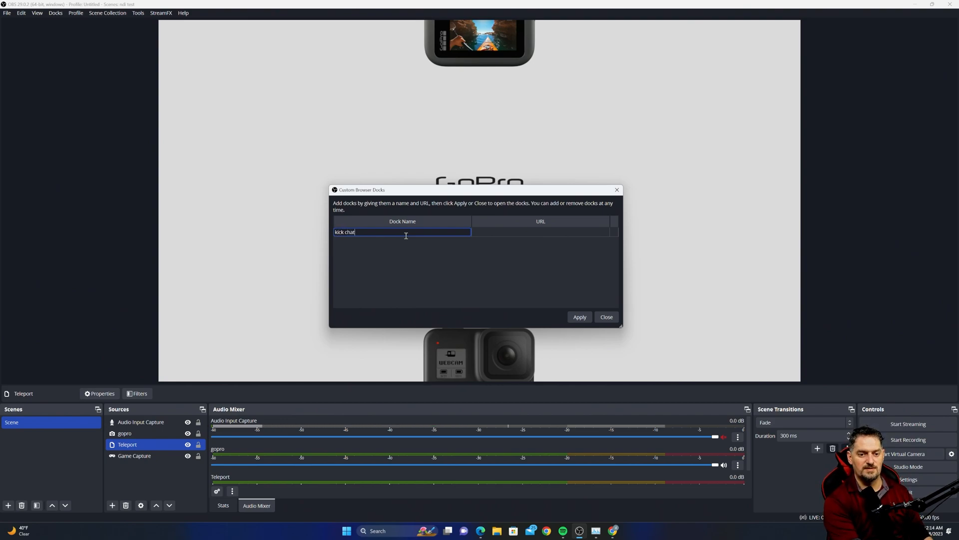
double_click(507, 231)
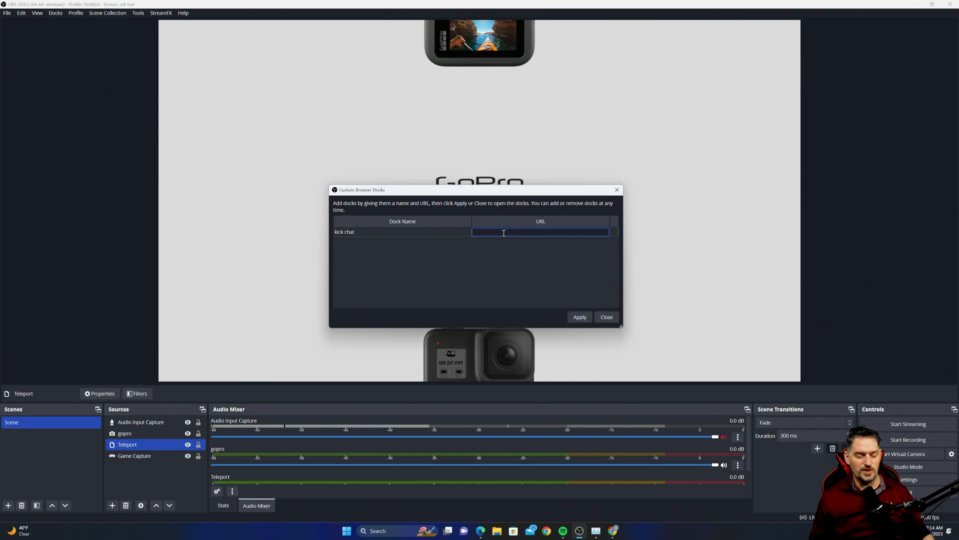
key("ctrl+v")
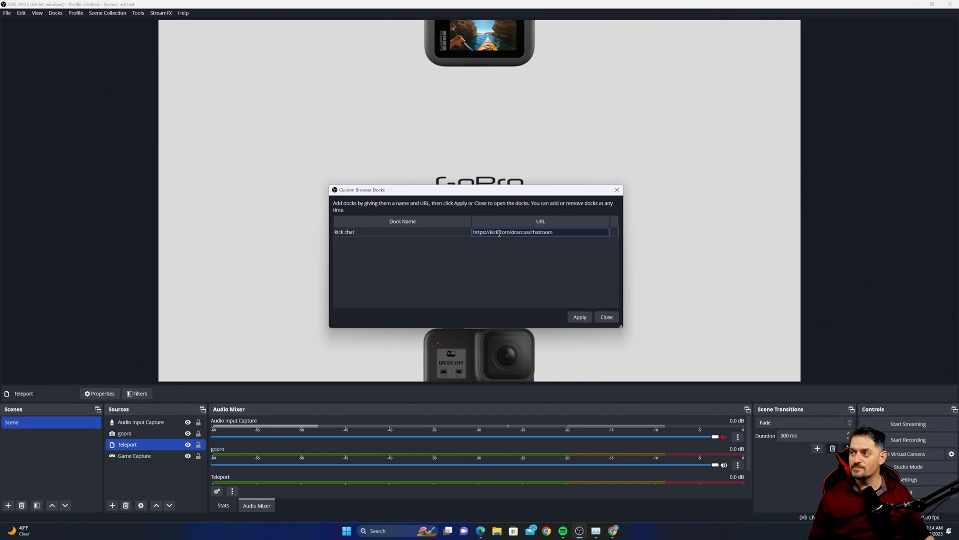
left_click(579, 317)
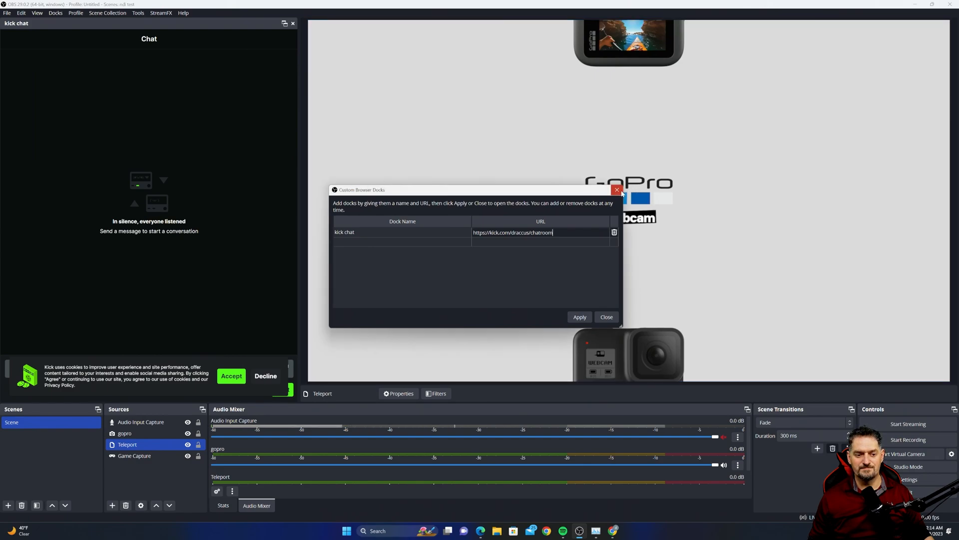
left_click(617, 191)
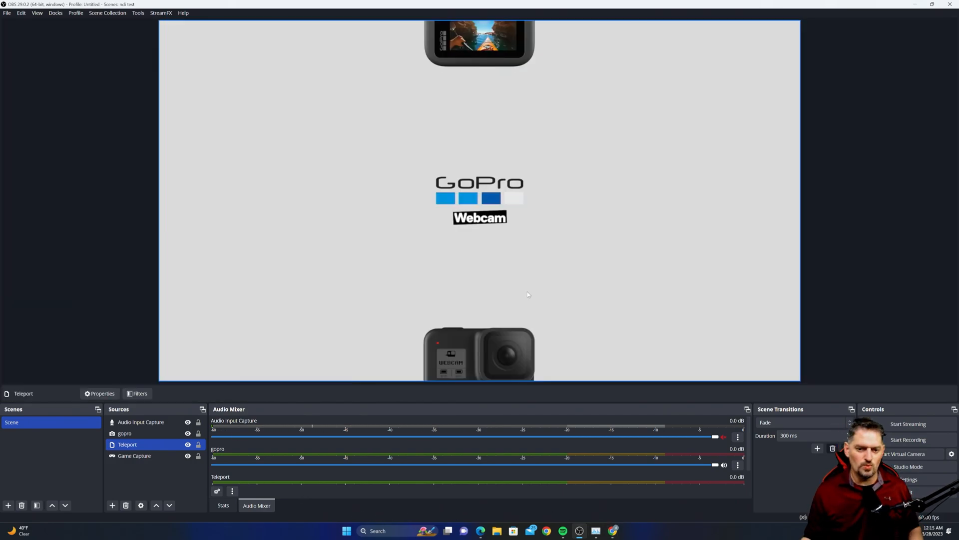
- Select the gopro source and shrink it from its corner handle in the preview
left_click(170, 373)
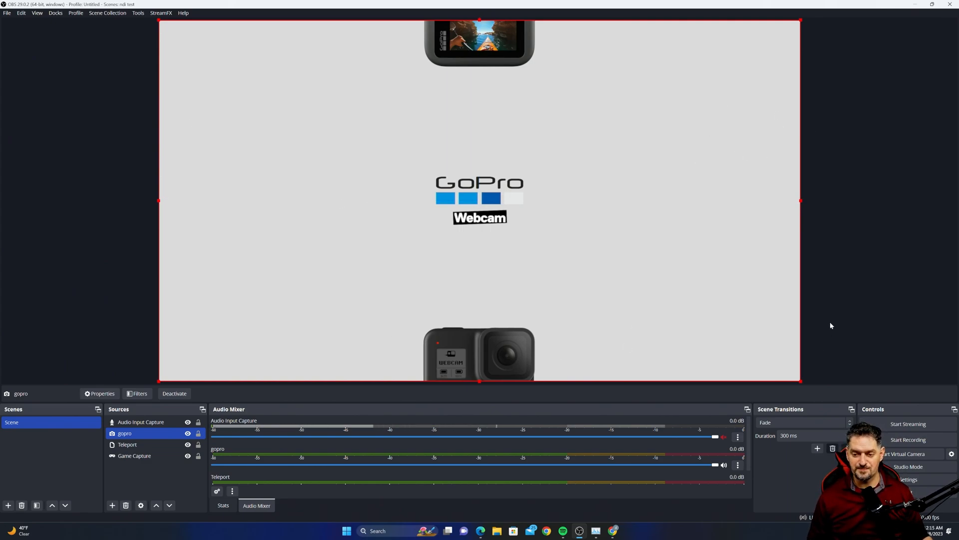
left_click_drag(801, 382, 576, 336)
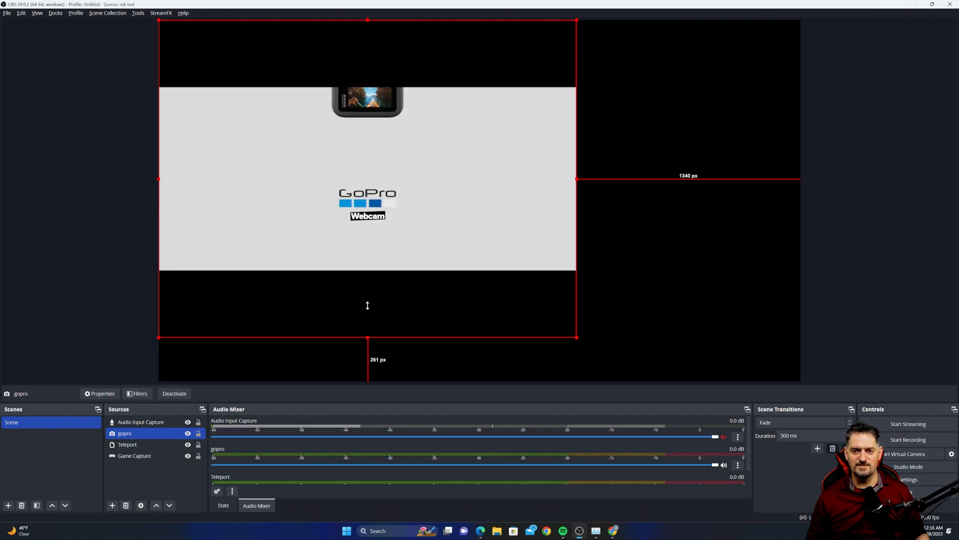
left_click_drag(577, 338, 541, 306)
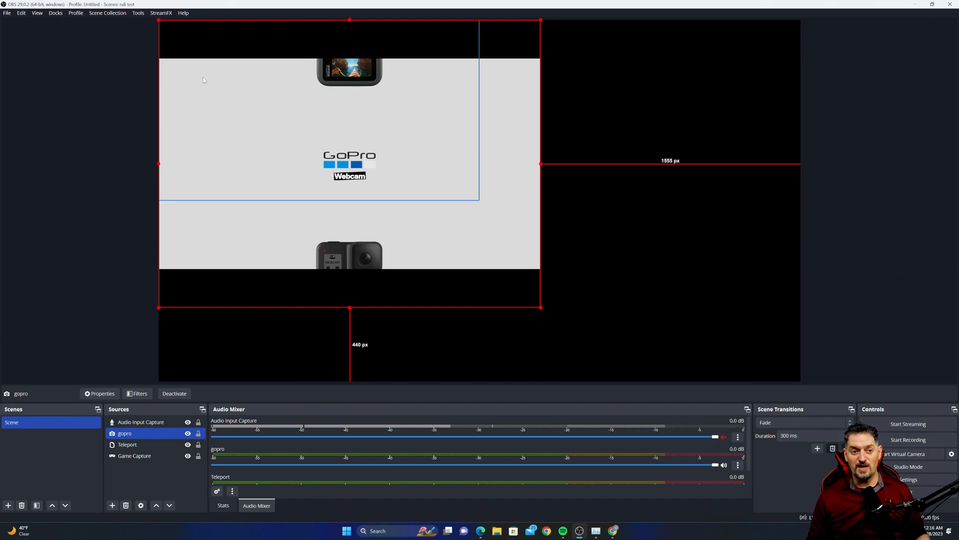
- Open Edit Transform for the gopro source, set Bounding Box Type to No bounds, and close it
right_click(503, 296)
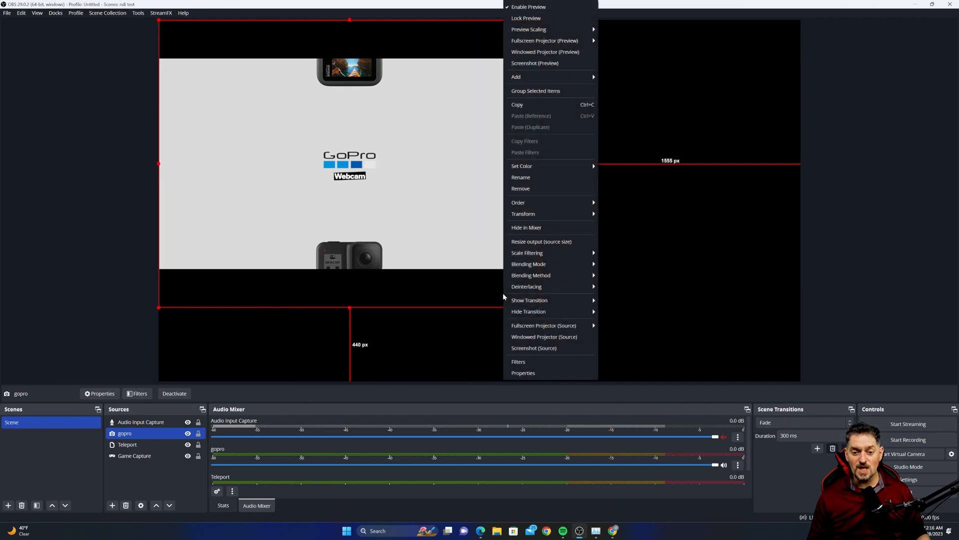
left_click(465, 294)
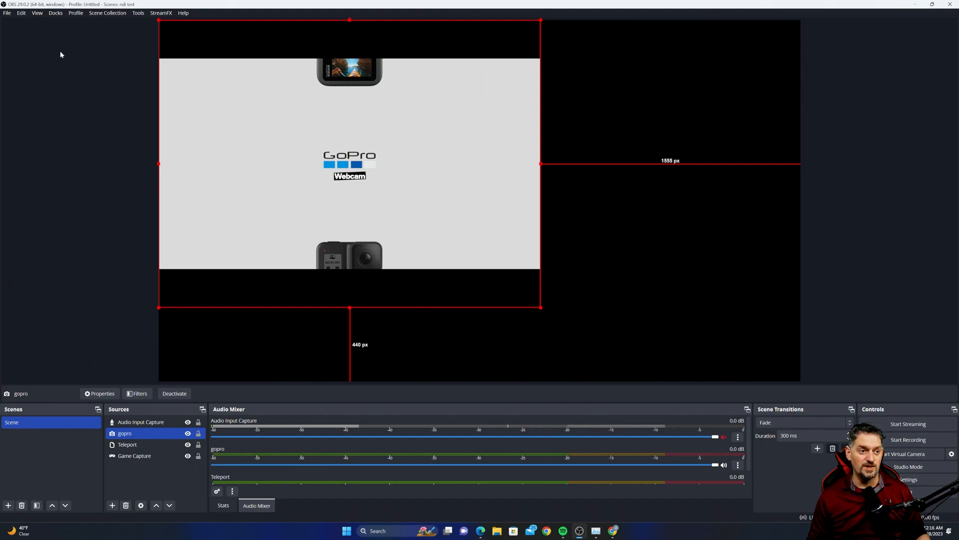
left_click(23, 13)
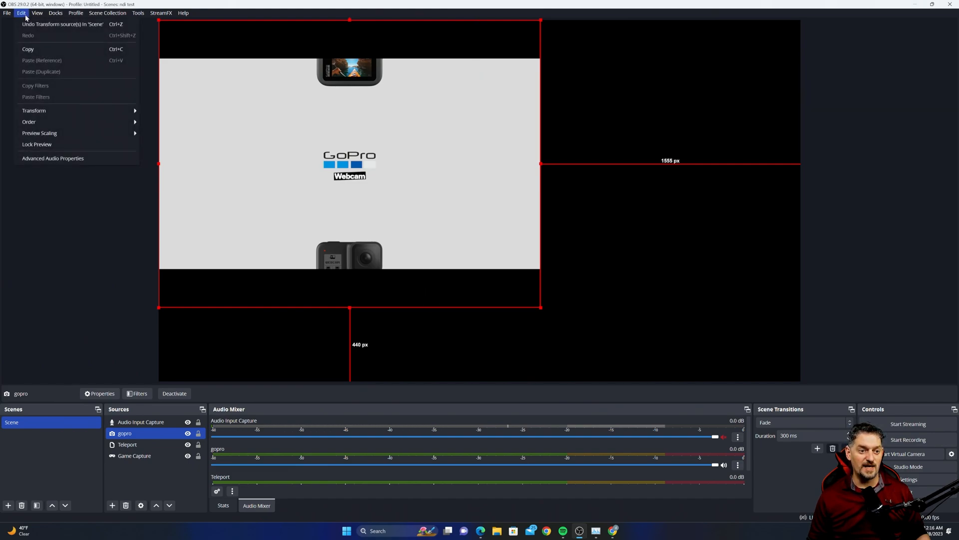
mouse_move(79, 112)
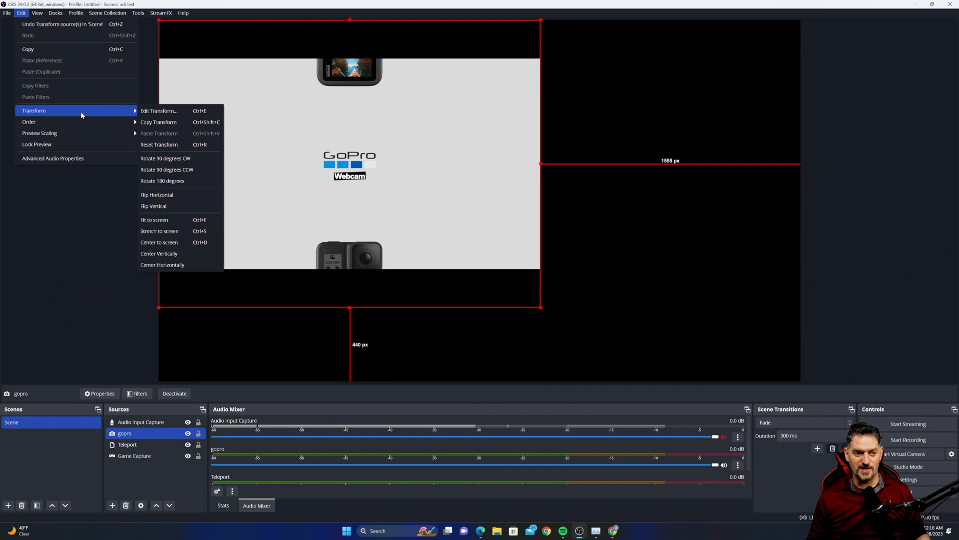
left_click(165, 112)
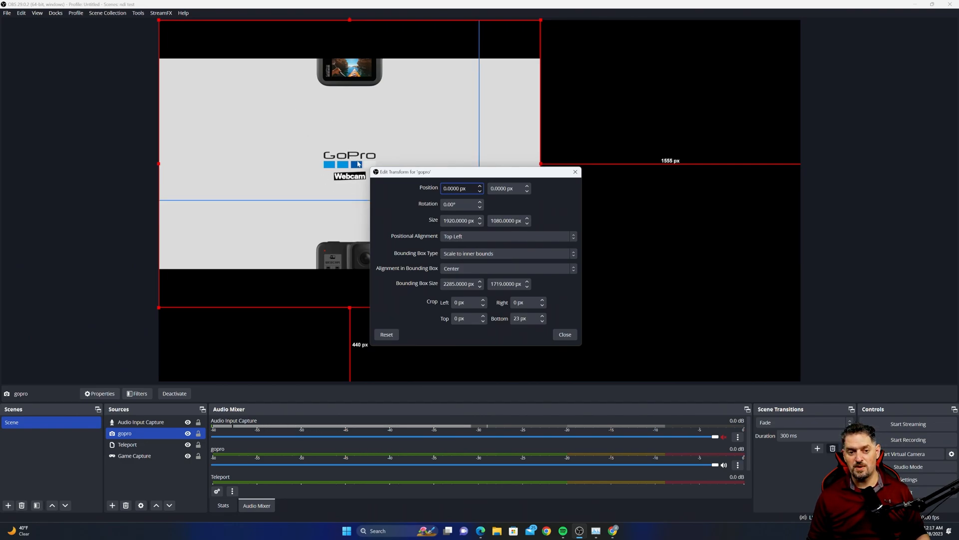
left_click(476, 255)
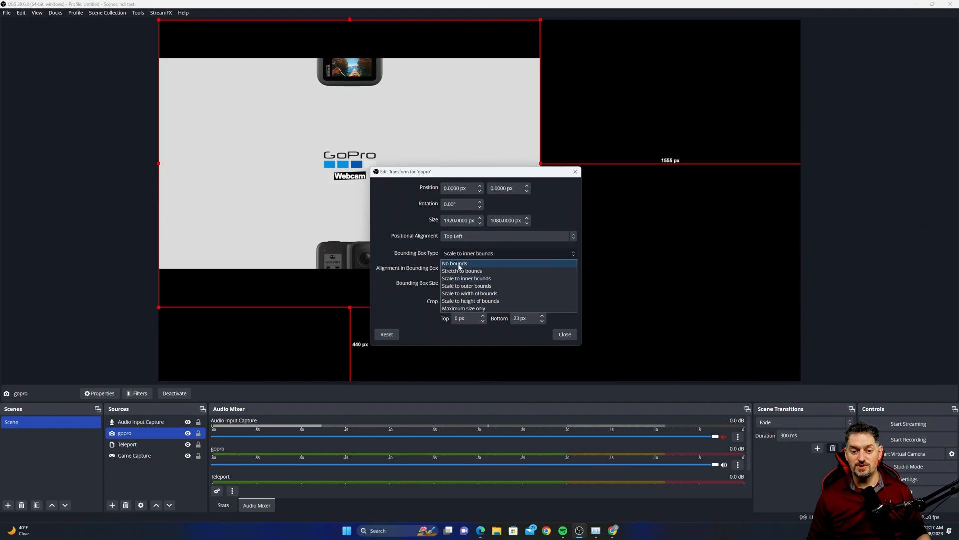
left_click(459, 264)
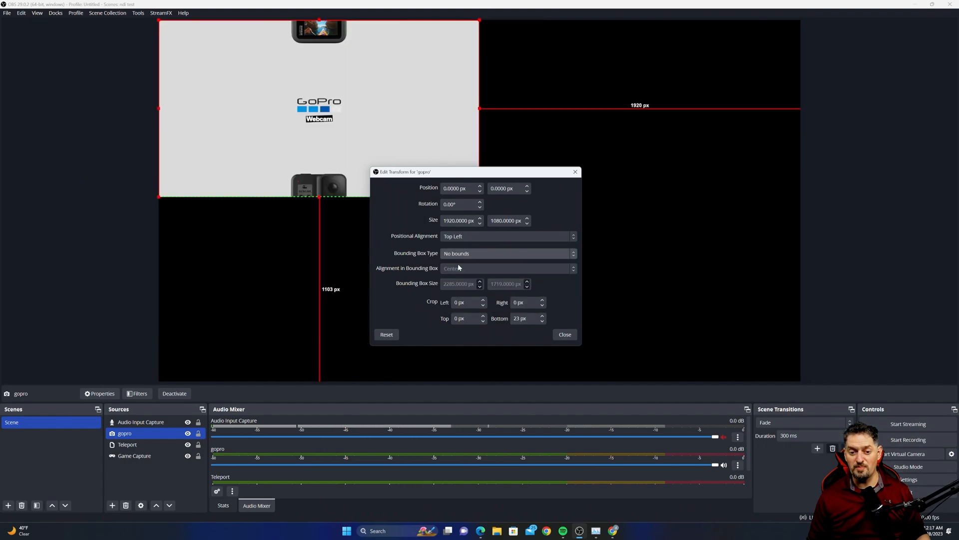
left_click(565, 335)
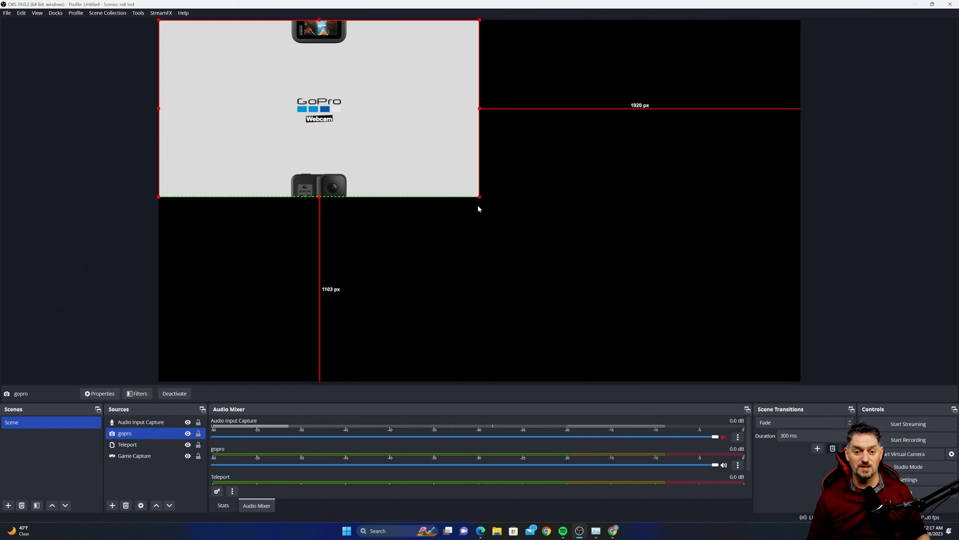
- Resize the gopro source in the preview using its corner and bottom edge handles
left_click_drag(479, 196, 675, 304)
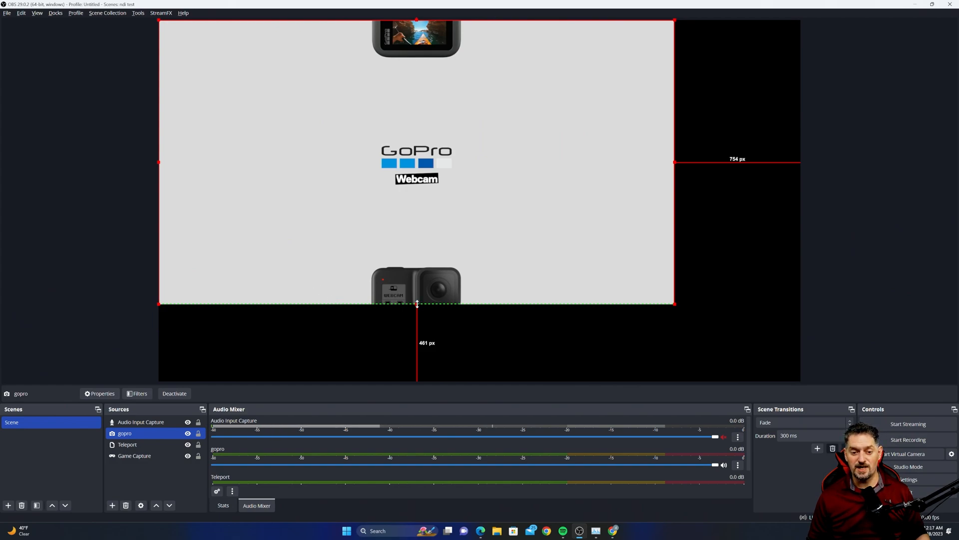
left_click_drag(417, 303, 422, 202)
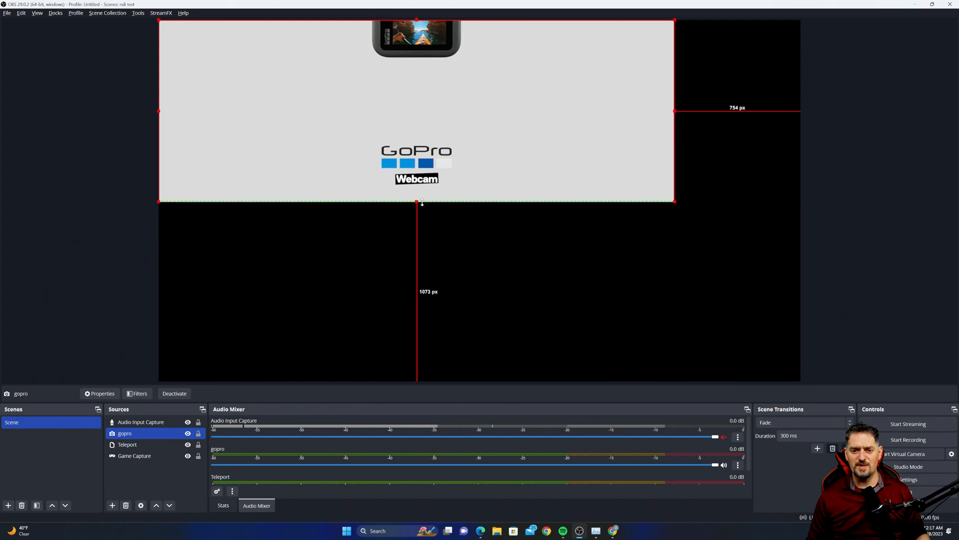
left_click_drag(676, 110, 676, 134)
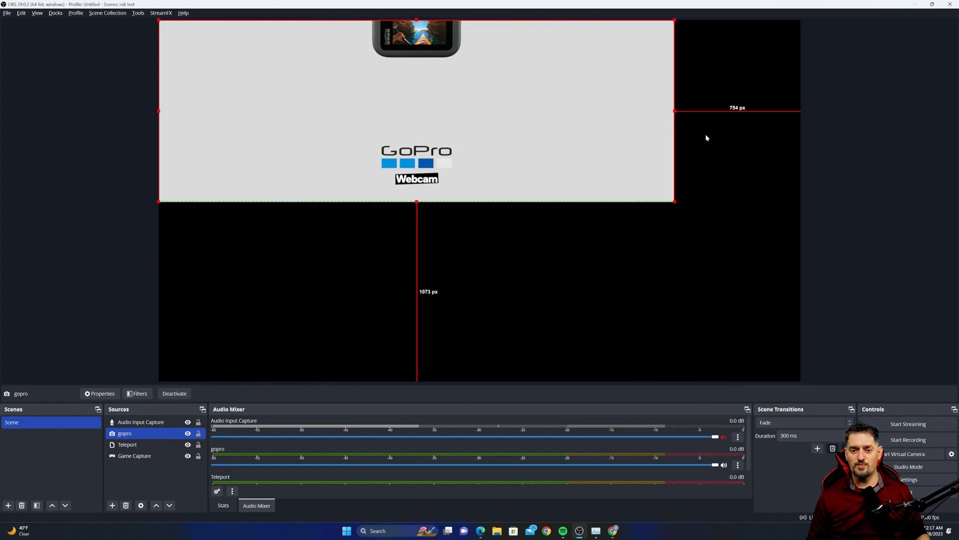
left_click_drag(433, 203, 357, 290)
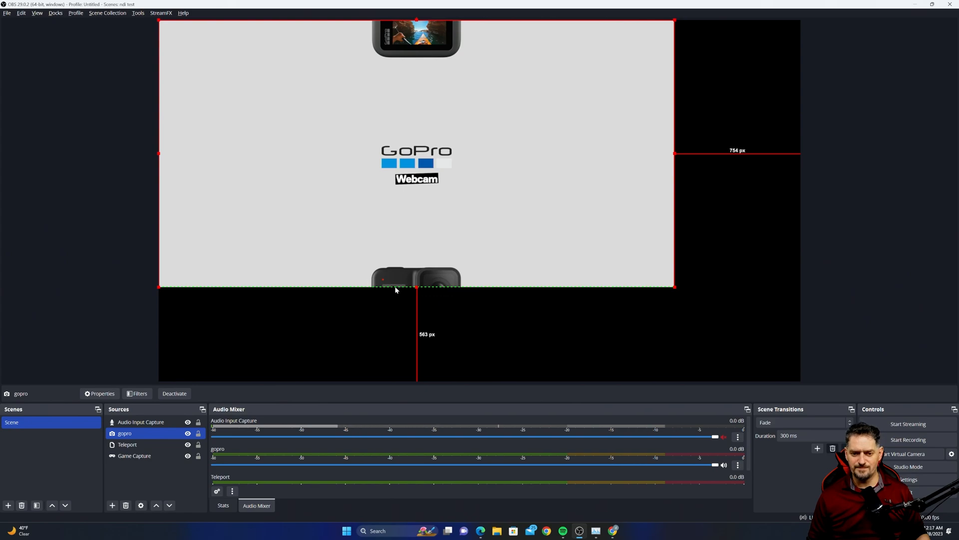
left_click_drag(417, 287, 417, 310)
- Open Edit Transform for the gopro source, set Bounding Box Type to Scale to inner bounds, and close it
right_click(491, 300)
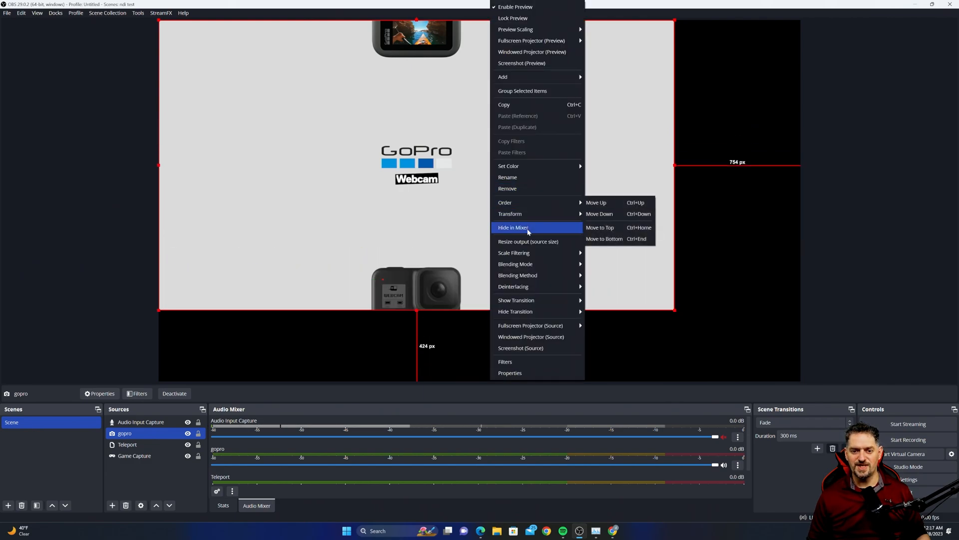
mouse_move(536, 215)
left_click(609, 215)
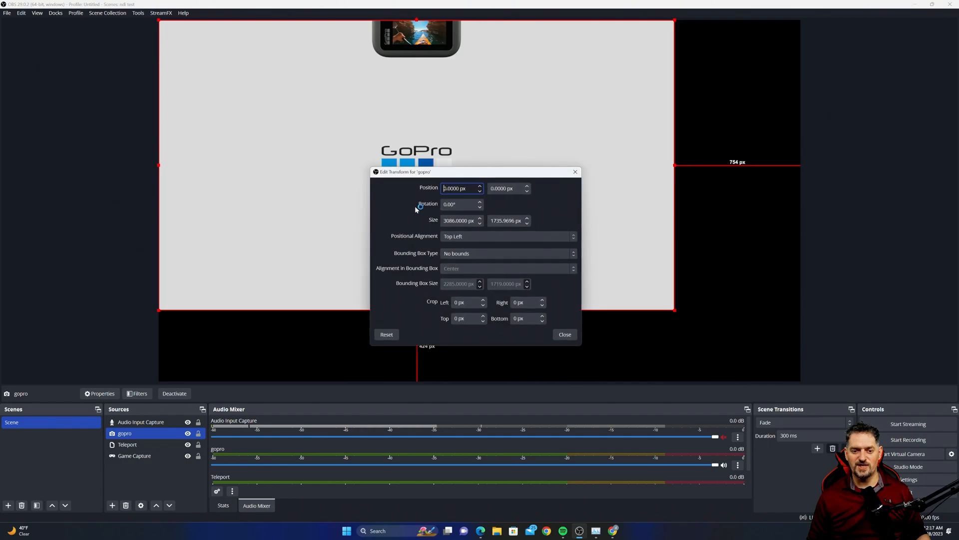
left_click(463, 237)
left_click(431, 248)
left_click(458, 254)
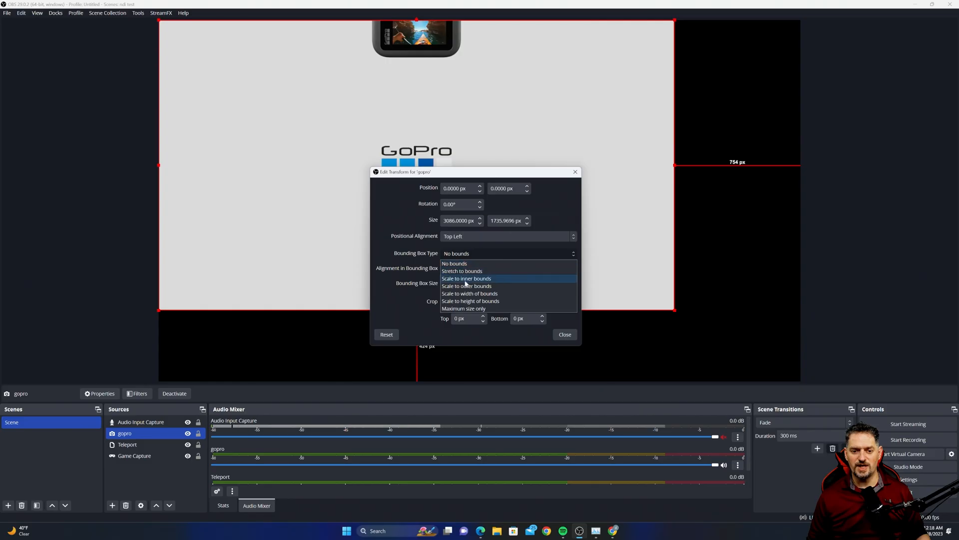
left_click(467, 280)
left_click(565, 334)
- Shrink the gopro source by its corner, then switch its Bounding Box Type back to No bounds in Edit Transform
left_click_drag(479, 200, 416, 145)
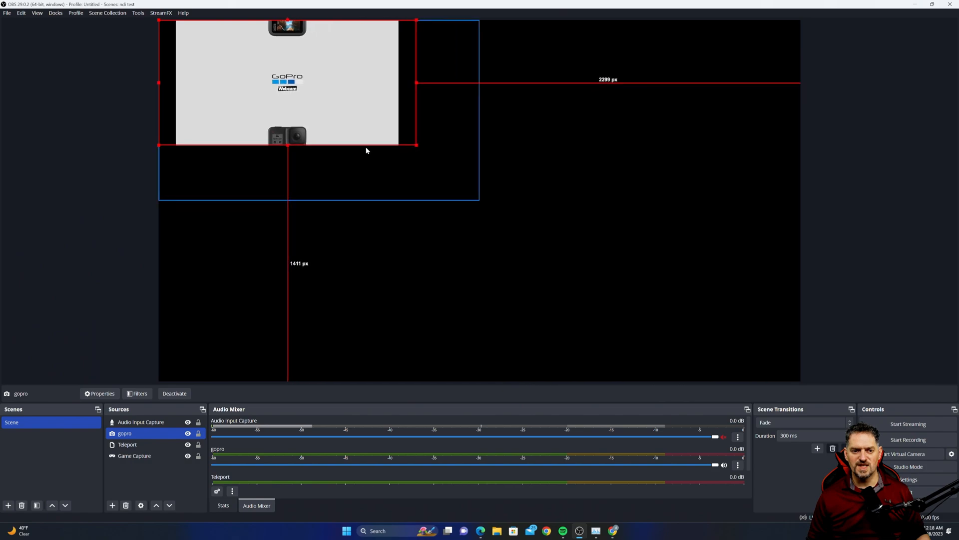
left_click_drag(287, 145, 320, 180)
right_click(320, 180)
mouse_move(353, 349)
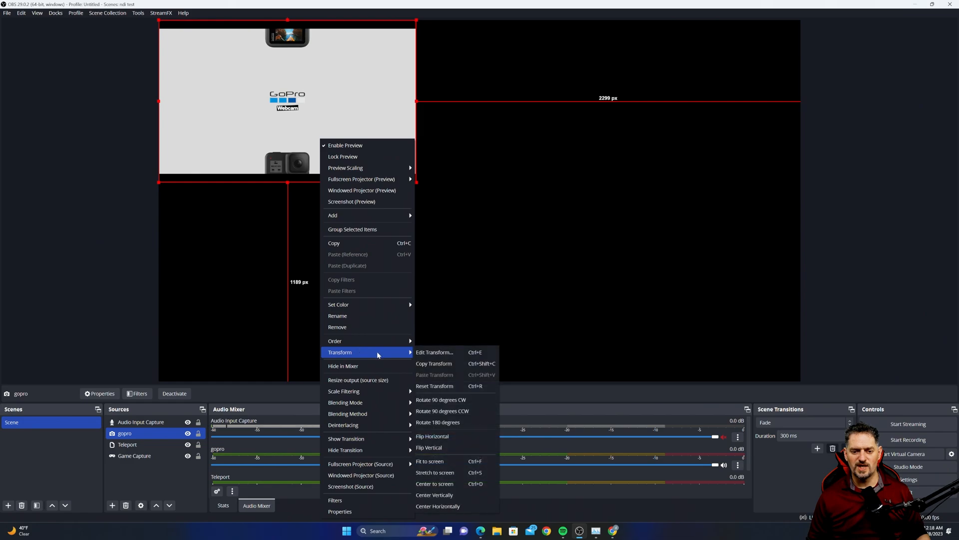
left_click(440, 349)
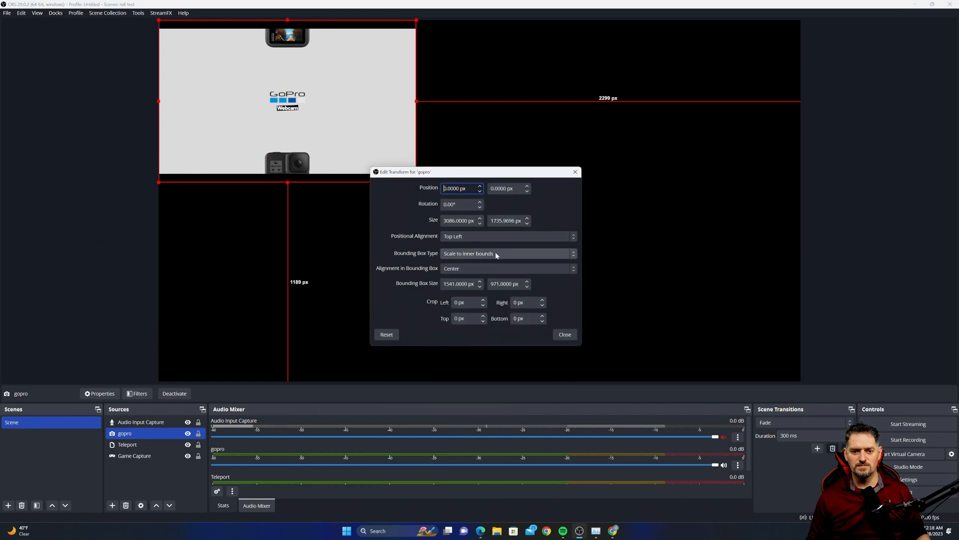
scroll(500, 255, "up", 2)
left_click(565, 335)
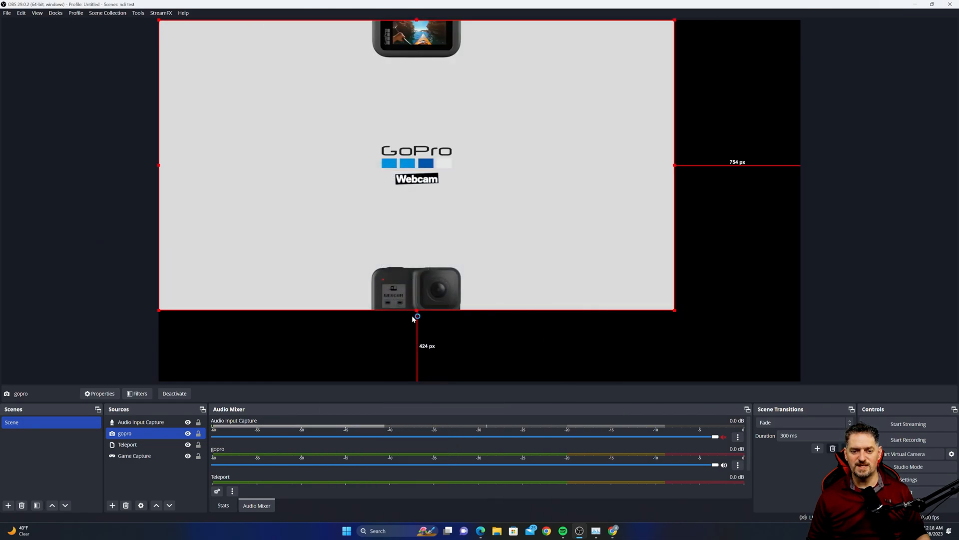
- Shorten the gopro source by pulling its bottom edge upward in the preview
left_click_drag(417, 310, 422, 275)
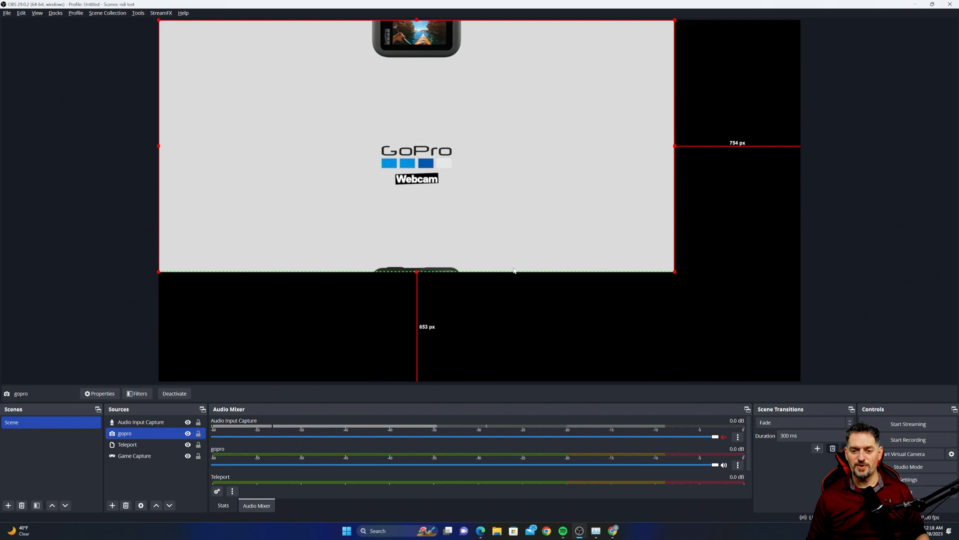
left_click_drag(391, 271, 391, 238)
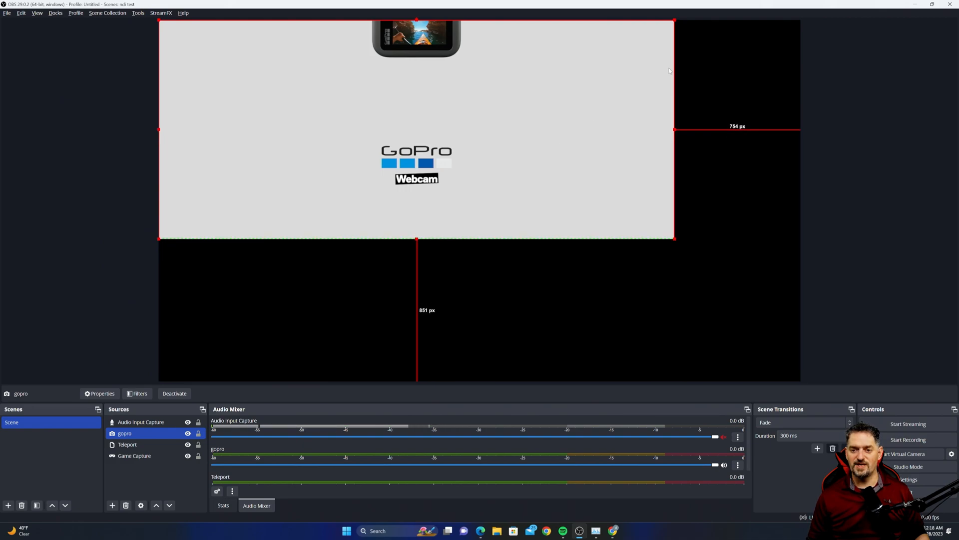